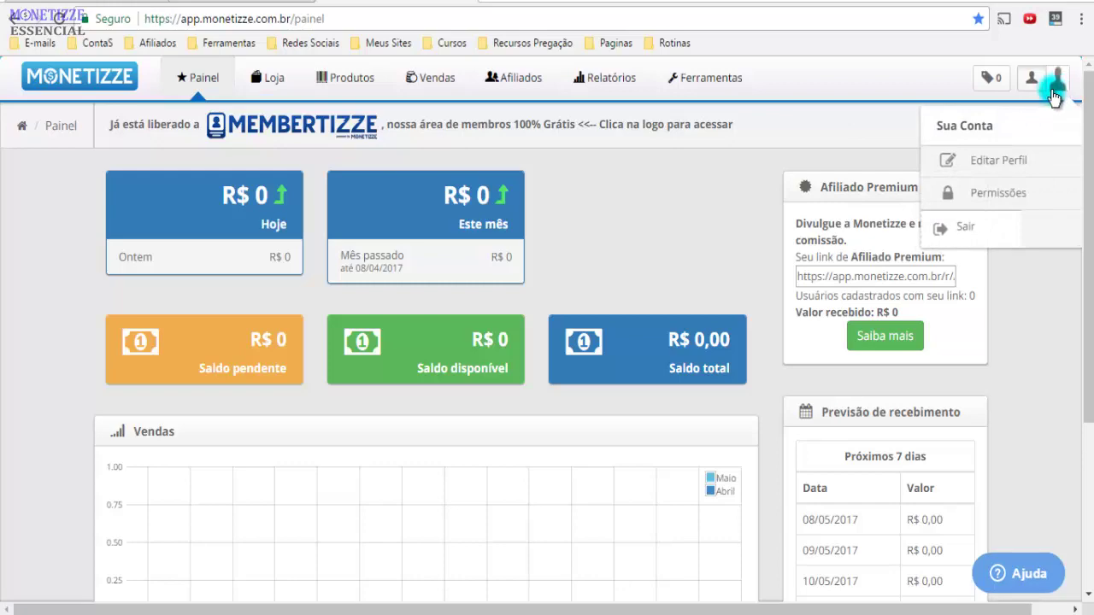
Open the Sua Conta dropdown from the dashboard avatar so Editar Perfil is showing
left_click(1060, 91)
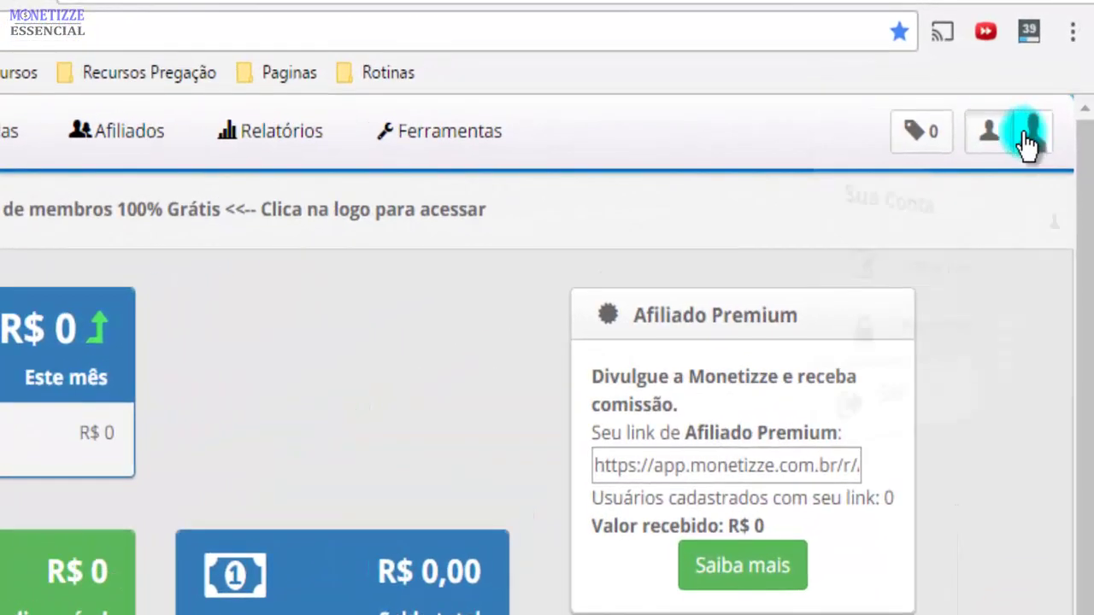
left_click(1034, 132)
left_click(727, 248)
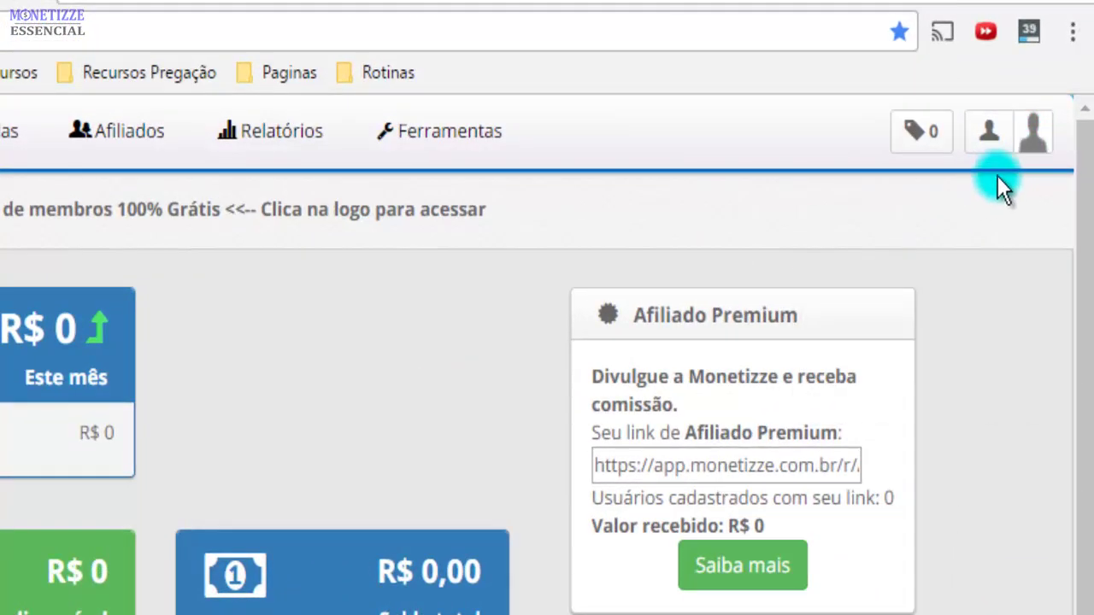
left_click(1036, 136)
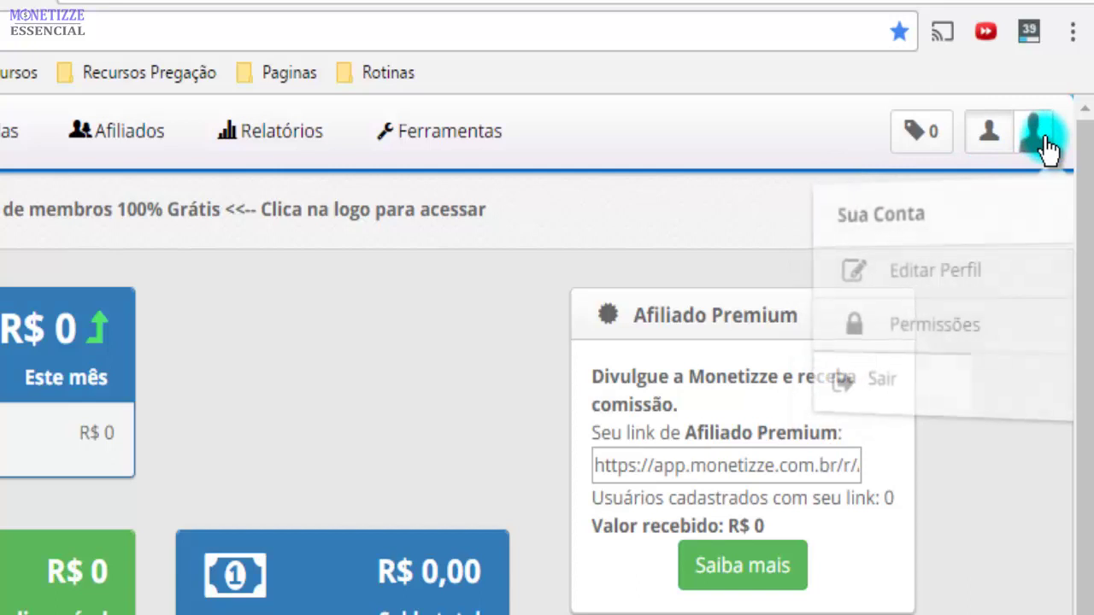
left_click(726, 248)
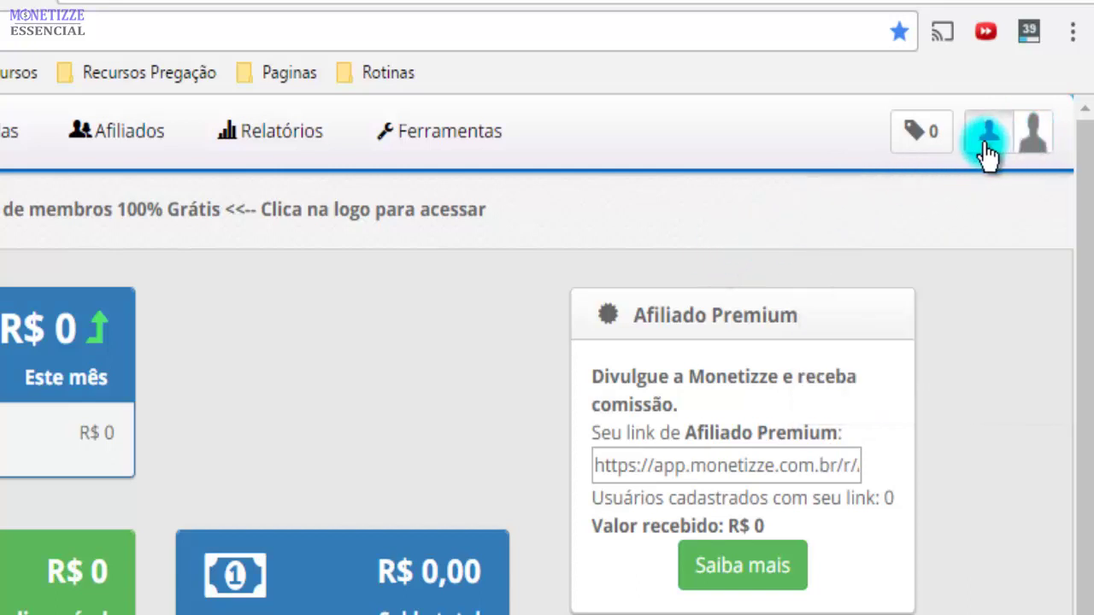
left_click(985, 146)
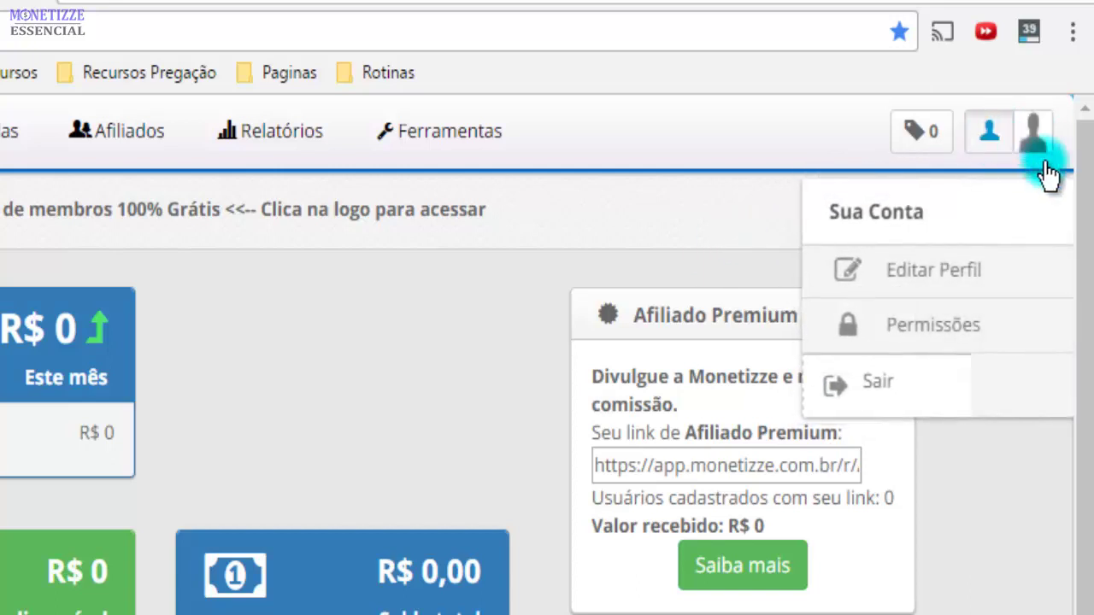
Go to Editar Perfil and review the Dados form's general, contact and address fields
left_click(973, 270)
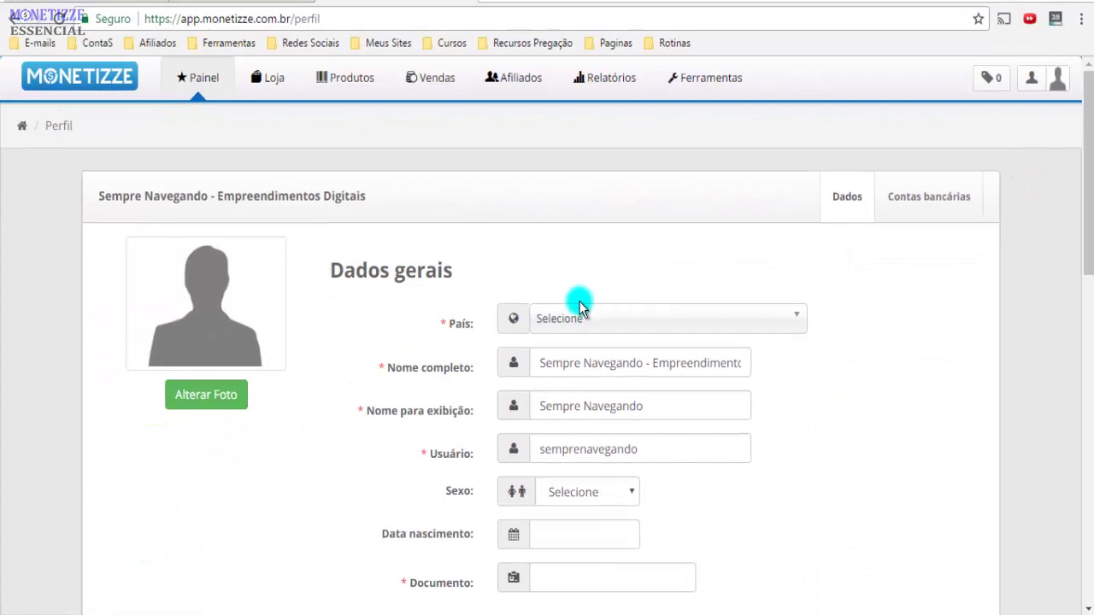
scroll(389, 361, "down", 6)
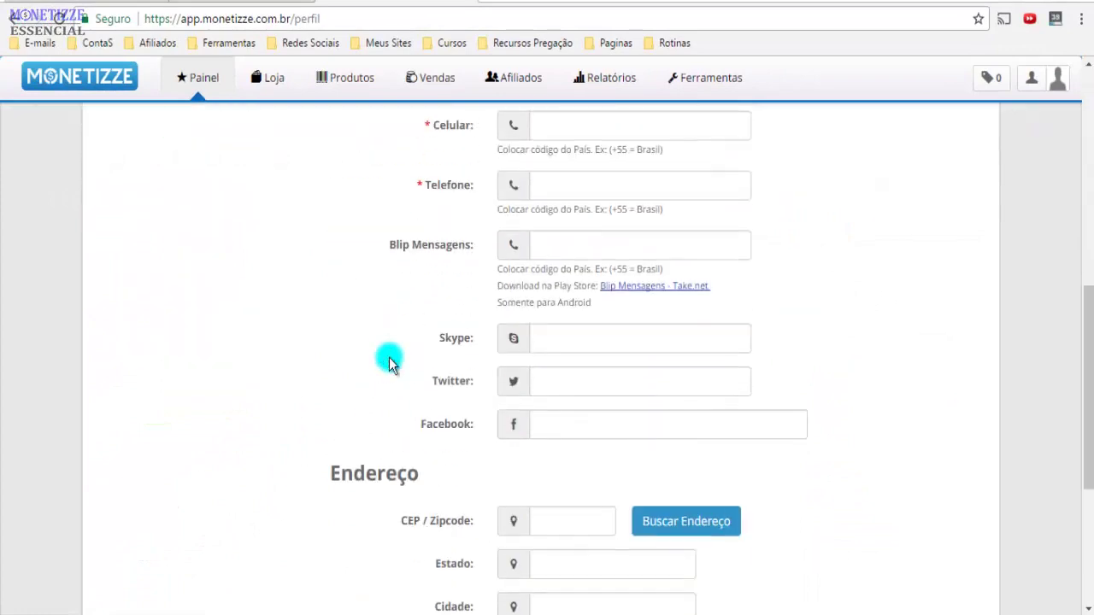
scroll(389, 361, "down", 3)
scroll(389, 360, "up", 10)
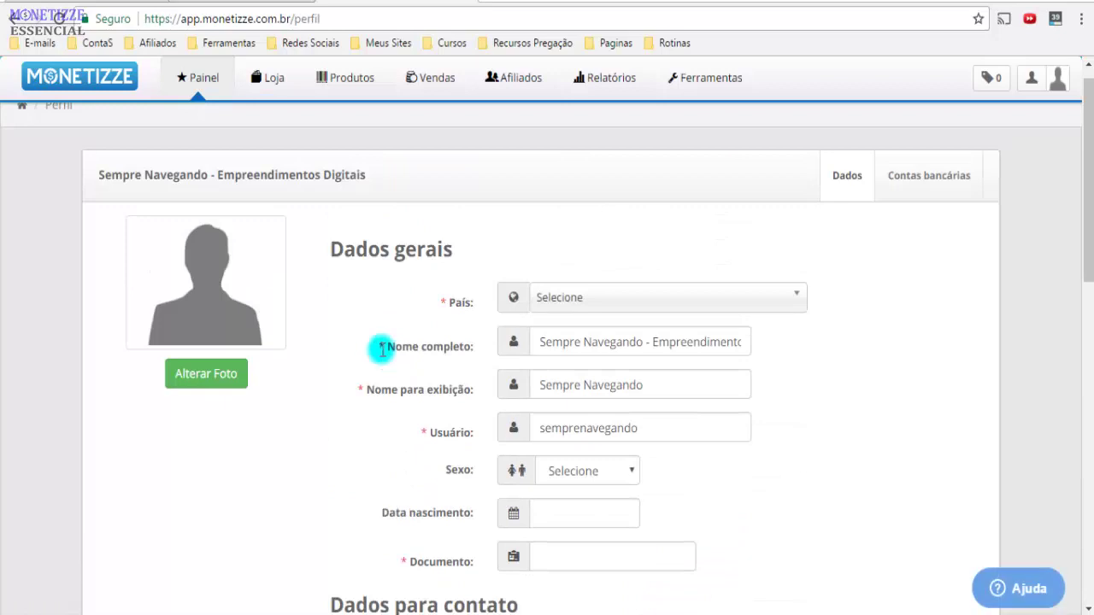
Upload 'Favicon sempre navegando blue.png' from Imagens > 00 Internet > Sempre Navegando as profile photo
left_click(206, 381)
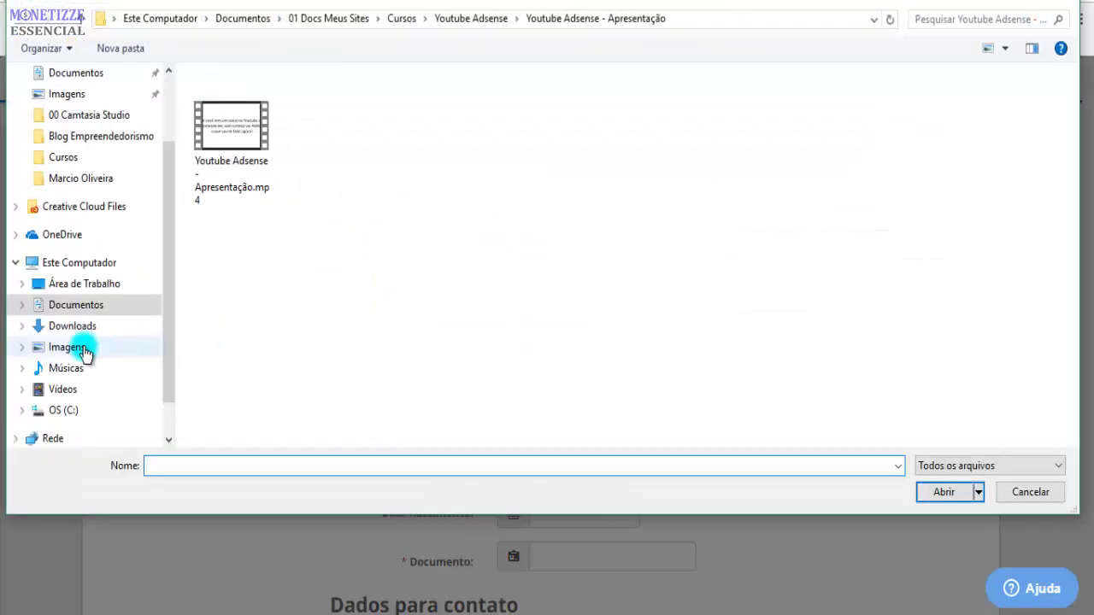
left_click(85, 354)
double_click(229, 111)
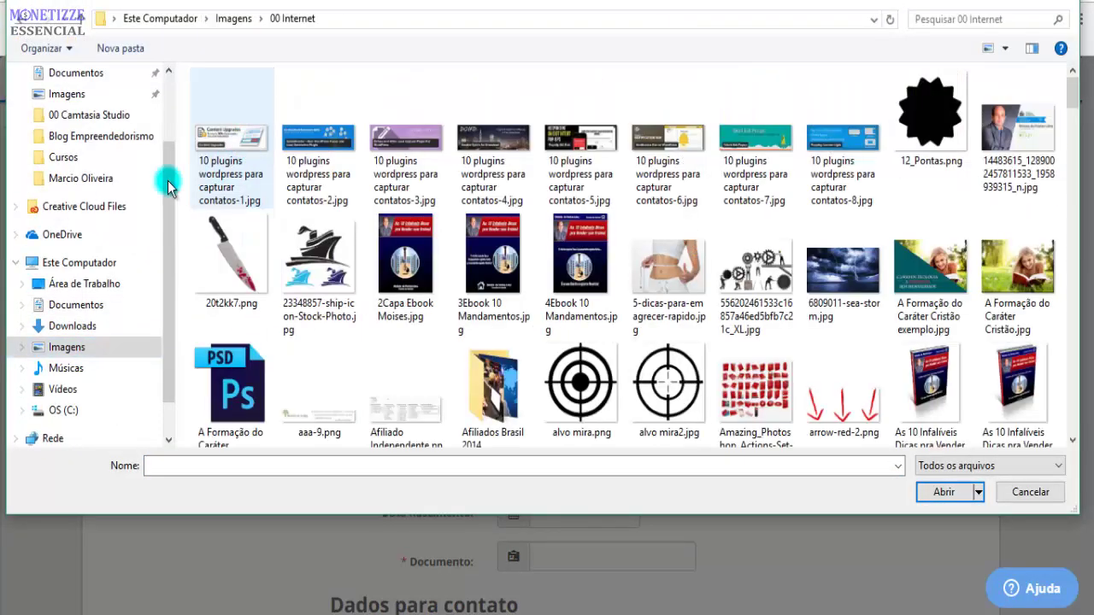
left_click(130, 159)
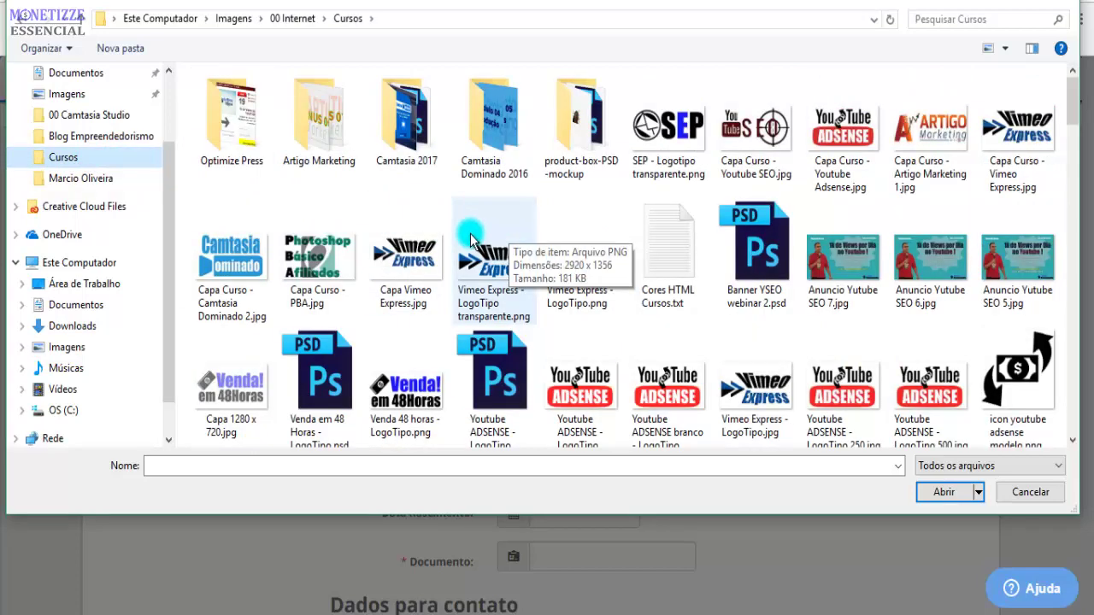
scroll(565, 308, "down", 10)
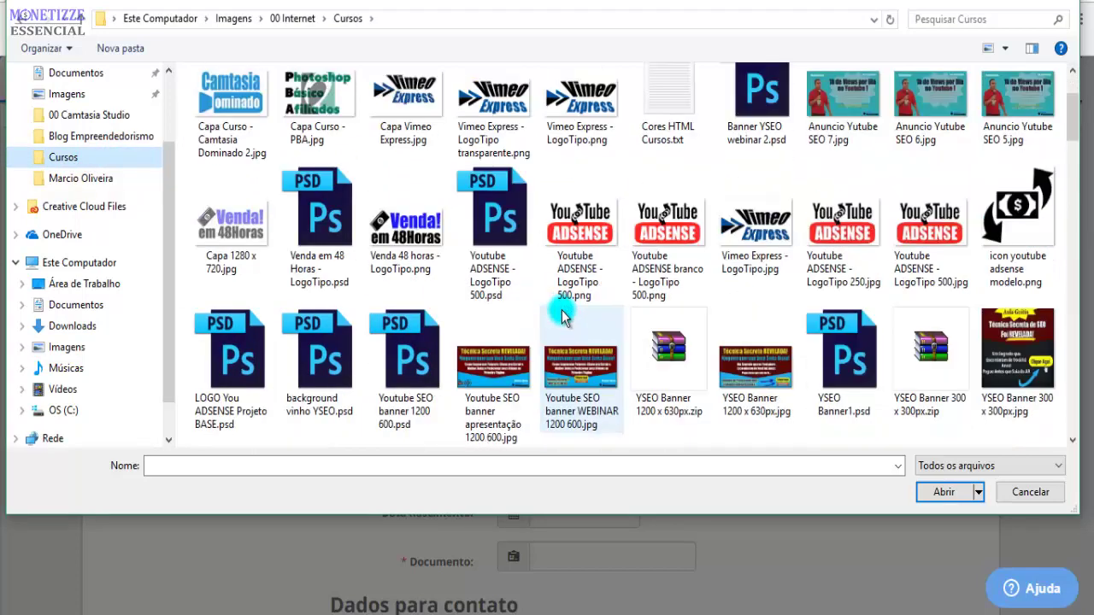
scroll(568, 308, "down", 3)
key("alt+Up")
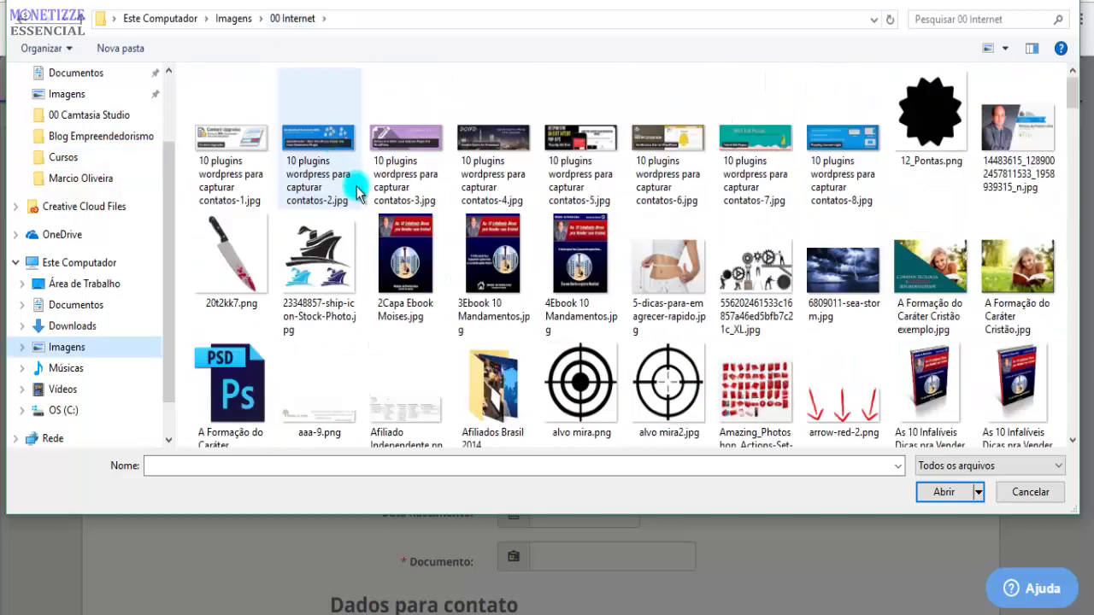
double_click(348, 184)
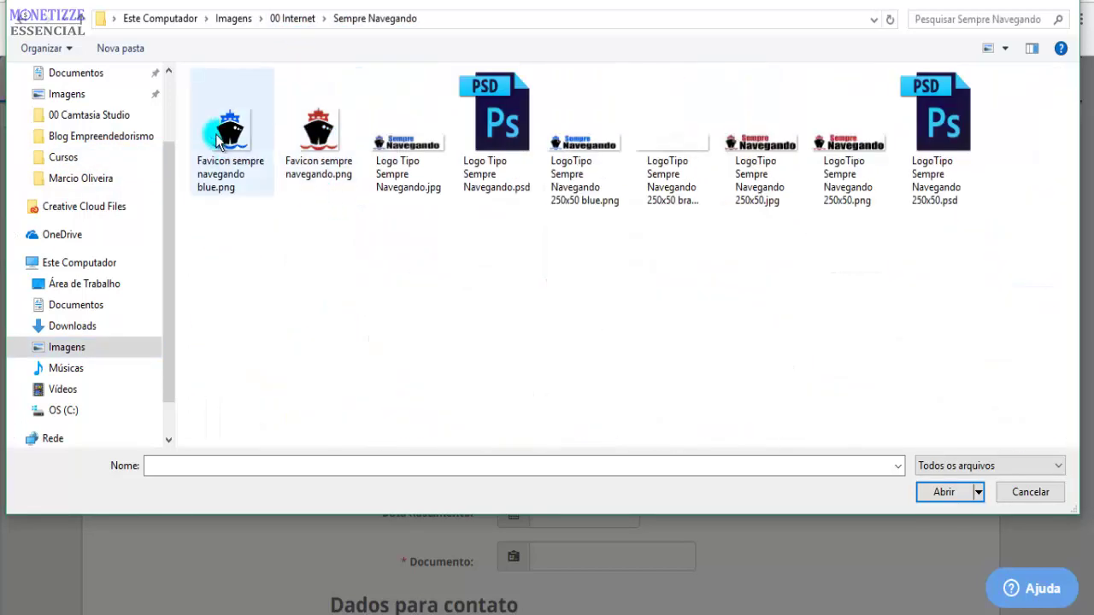
double_click(227, 137)
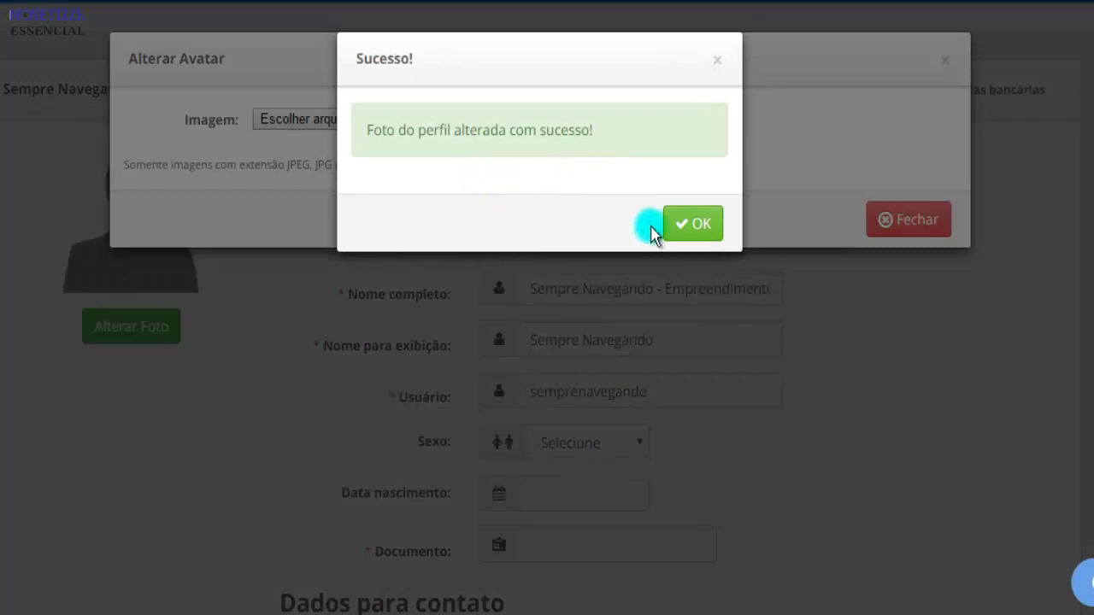
left_click(692, 224)
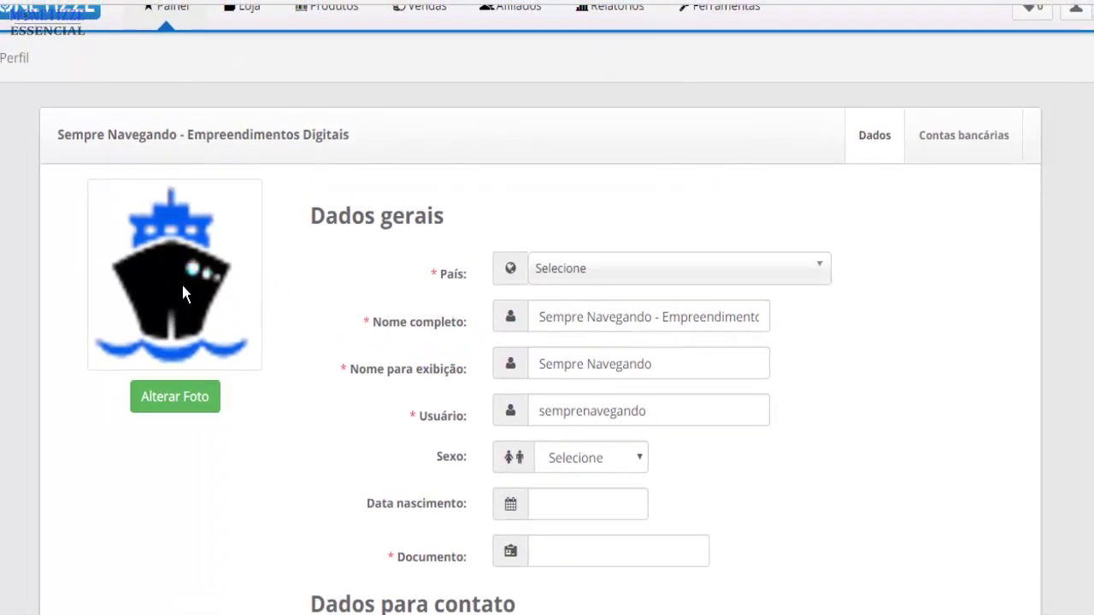
left_click(241, 277)
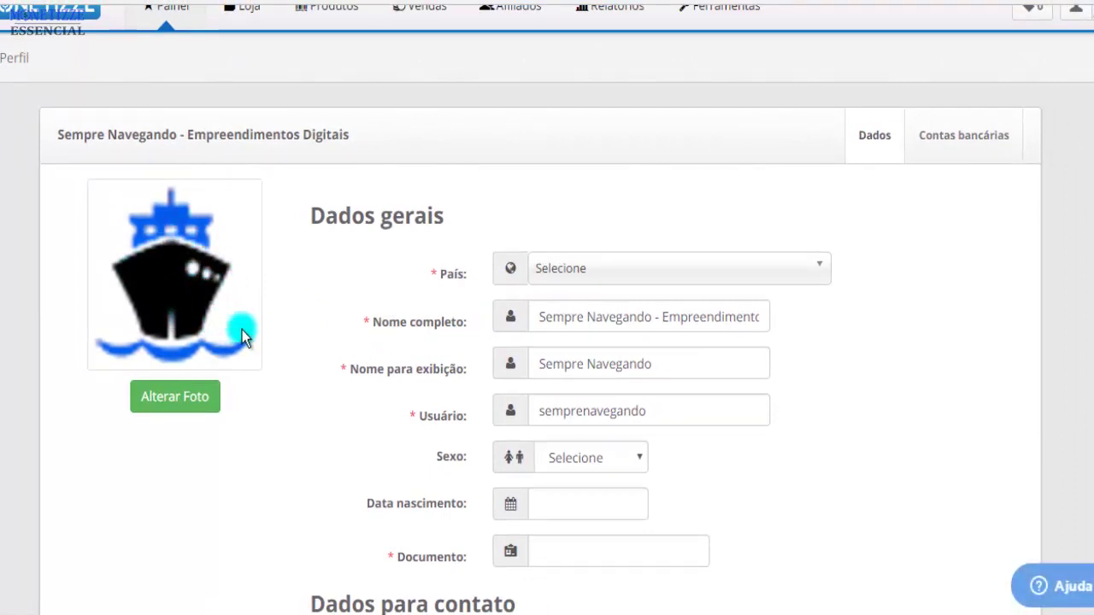
Create a new 200 × 200 px Photoshop document
key("alt+Tab")
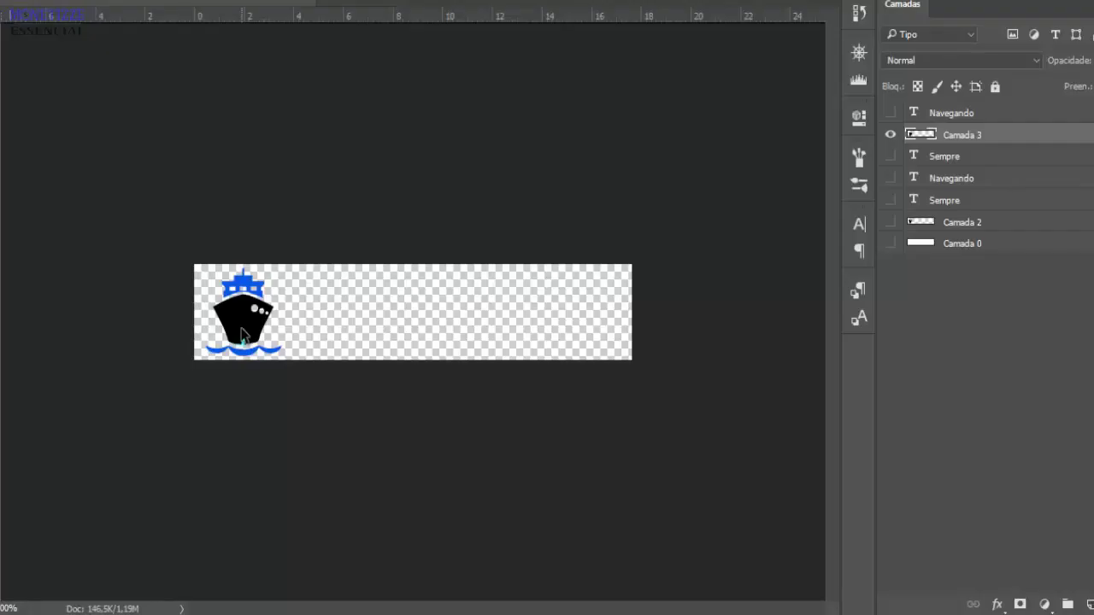
key("alt+a")
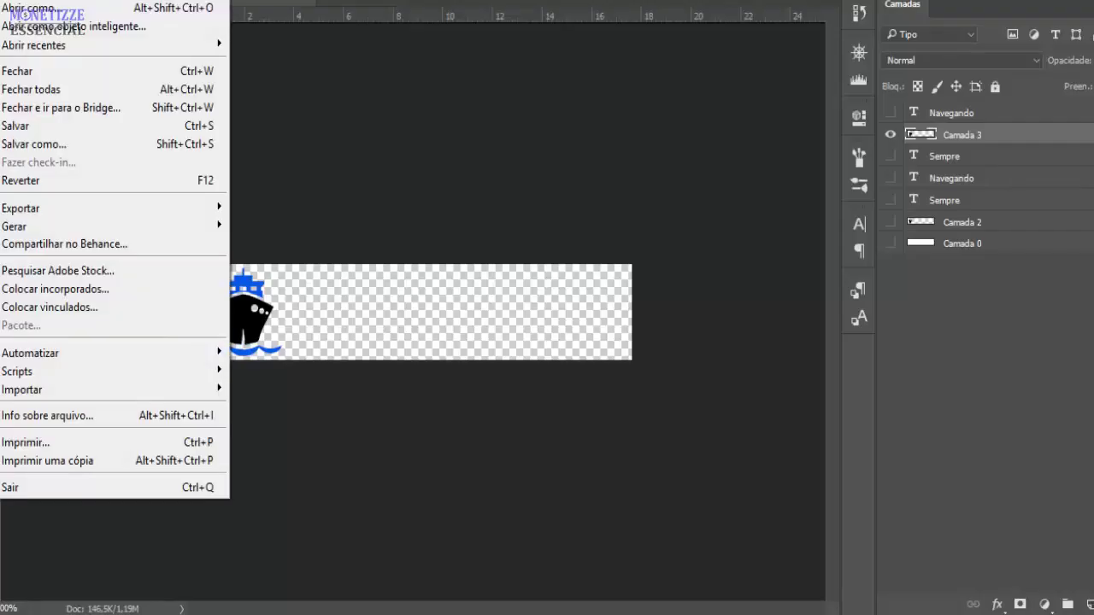
key("Return")
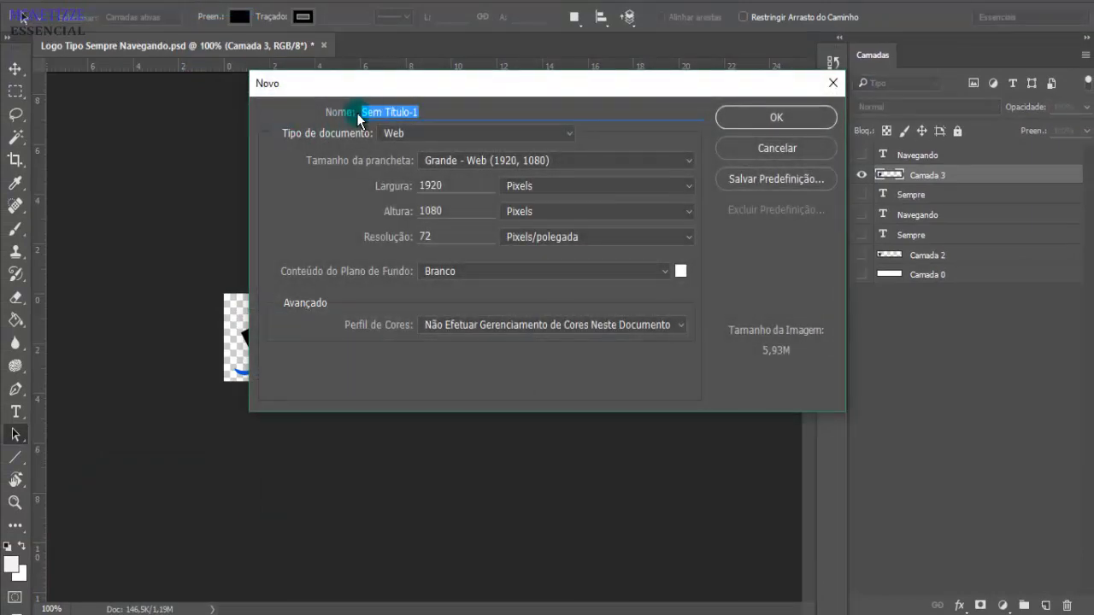
double_click(464, 188)
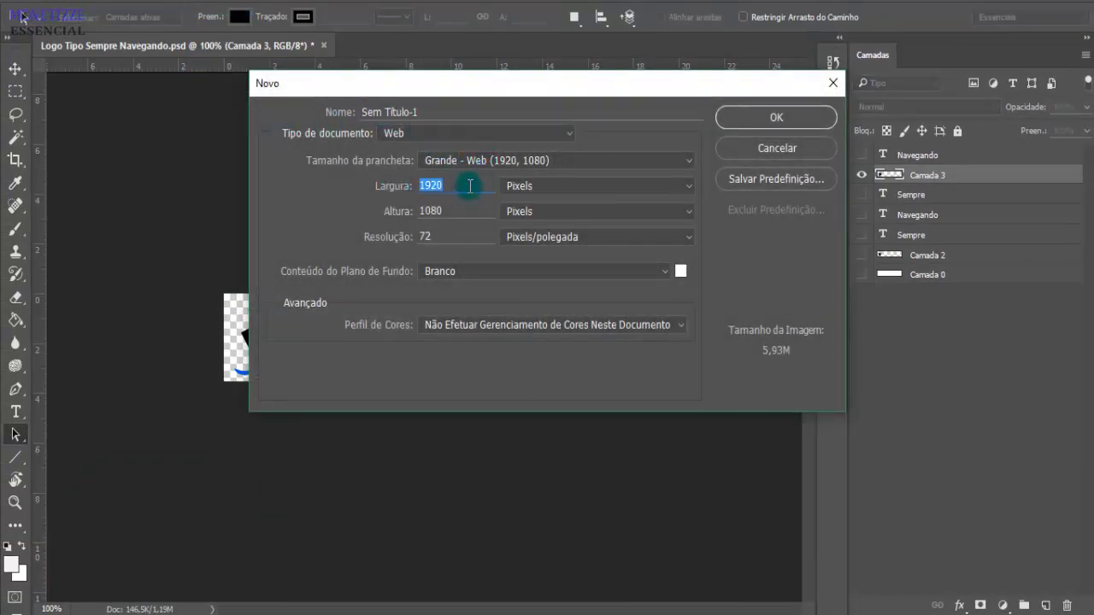
type("200")
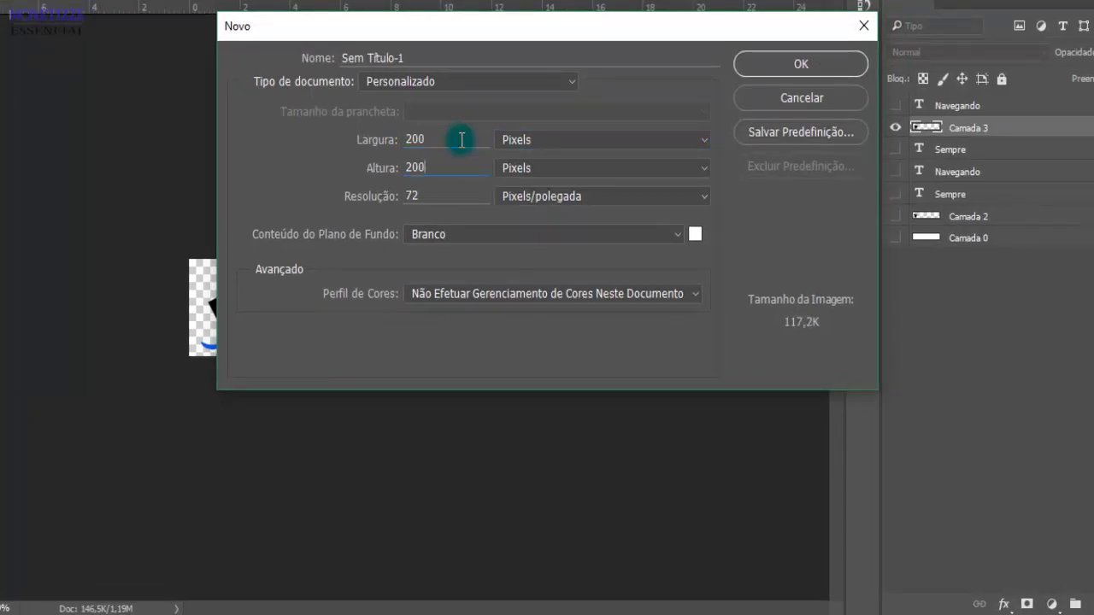
left_click(781, 63)
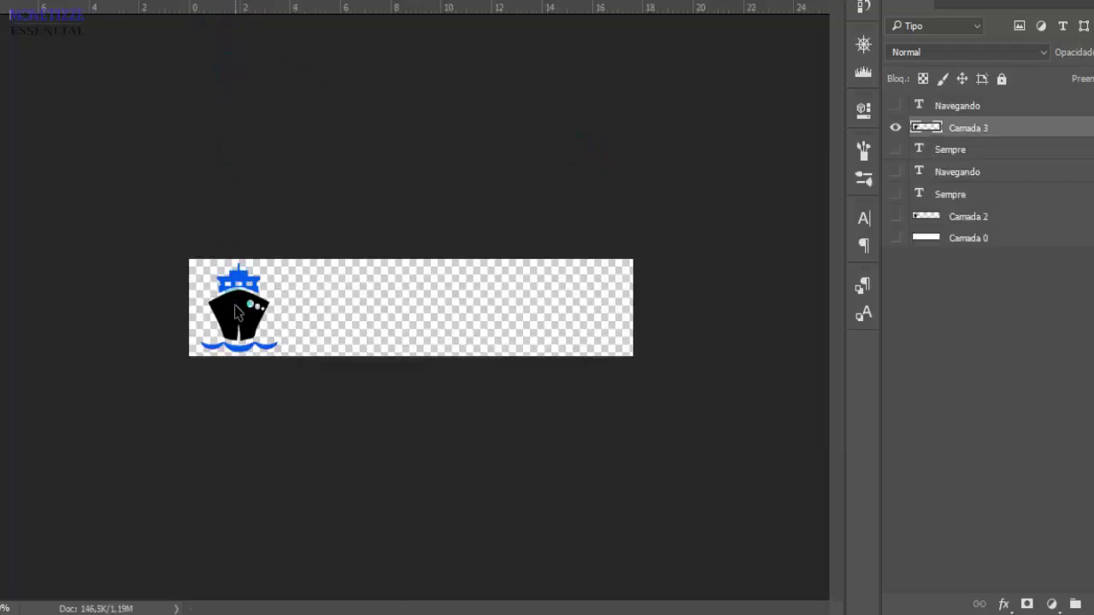
Move the ship image into the new document, enlarge it and centre it
left_click_drag(236, 312, 370, 177)
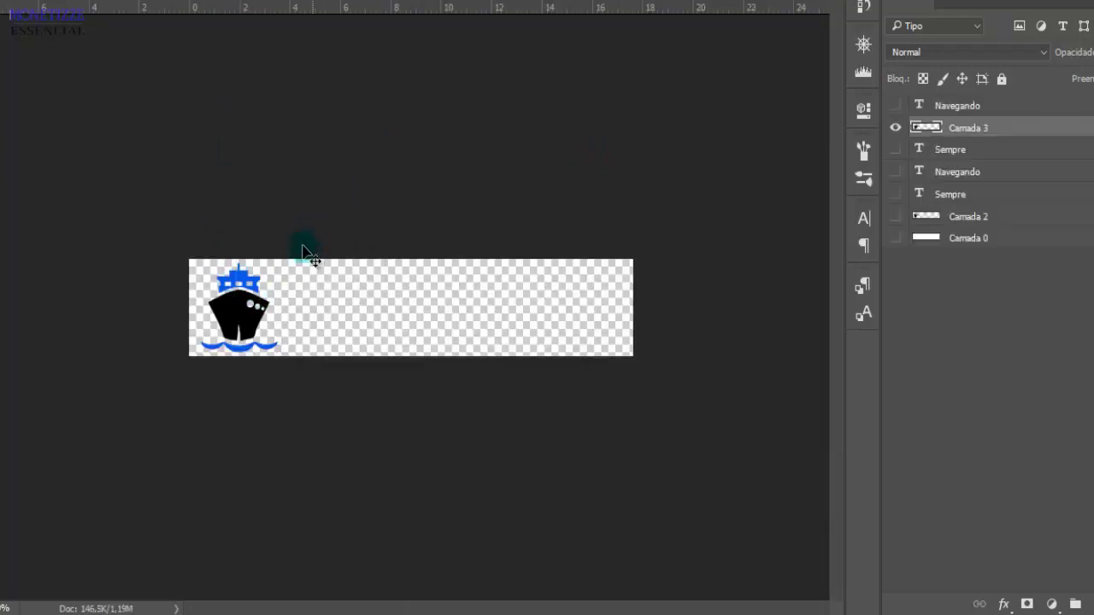
left_click_drag(256, 290, 496, 402)
key("ctrl+t")
key("Return")
left_click_drag(451, 374, 459, 376)
key("Left")
key("Left")
key("Left")
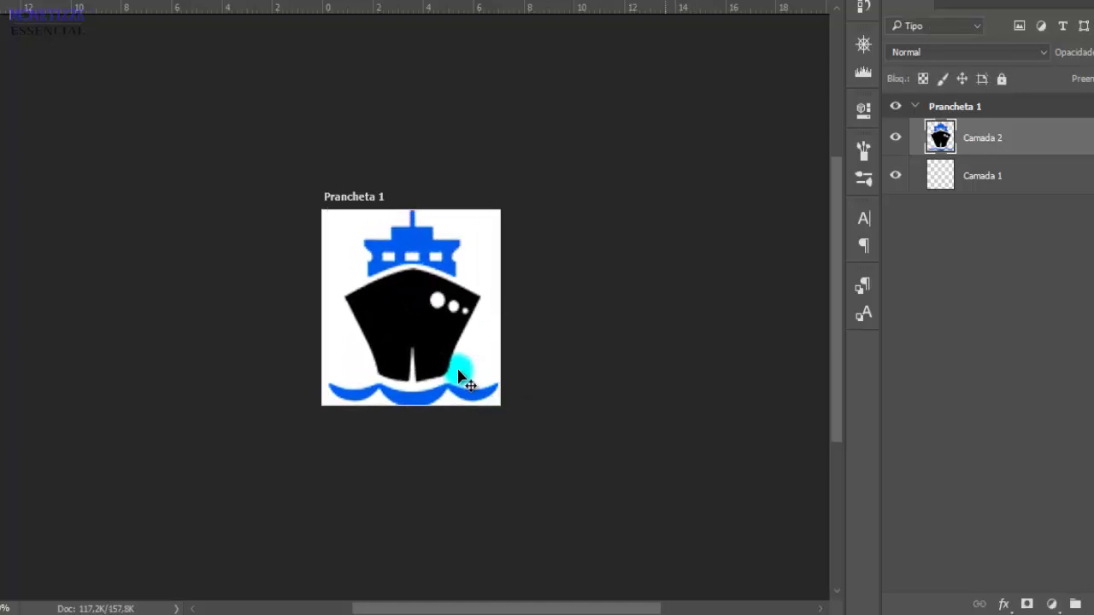
key("Left")
key("Left")
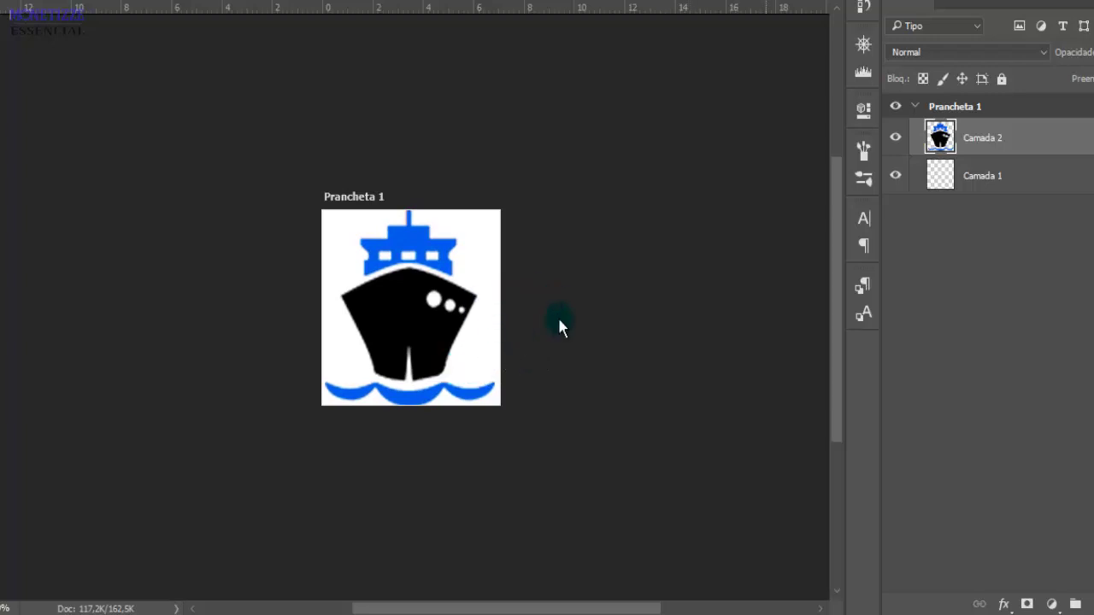
Save the image as a JPEG named 'favicon sempre navegando.jpg' in Imagens
key("ctrl+shift+s")
left_click(257, 431)
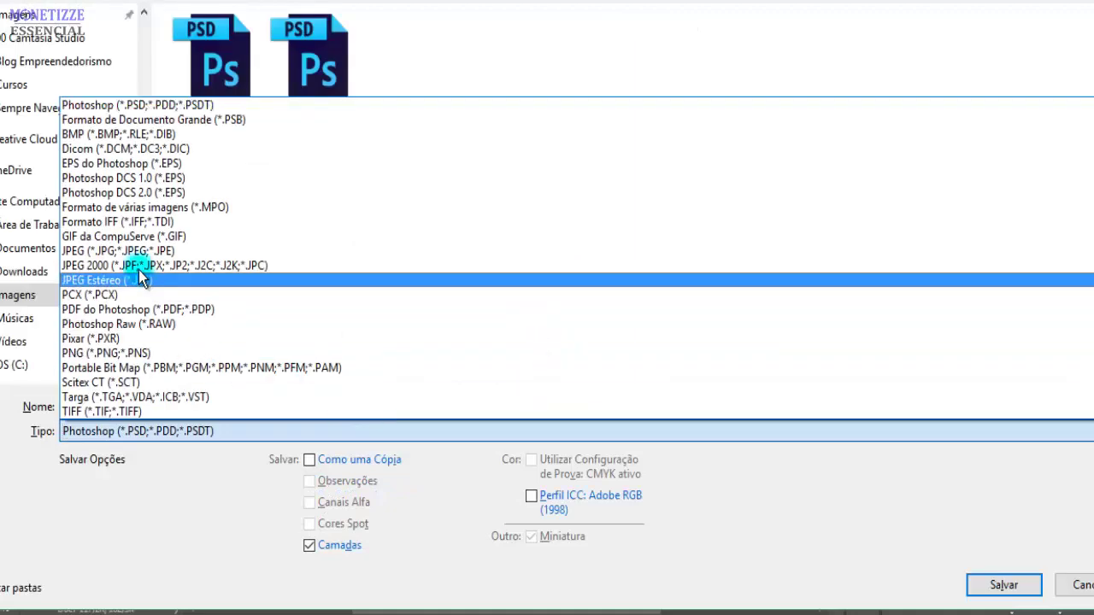
left_click(119, 251)
left_click(222, 405)
key("Home")
type("logitpo")
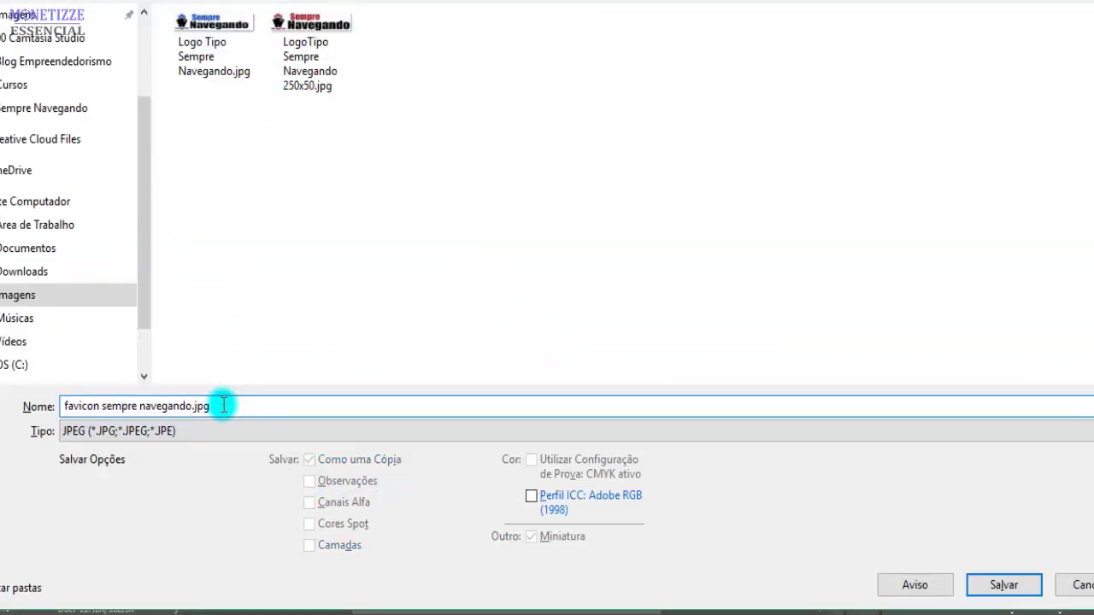
key("Return")
key("Return")
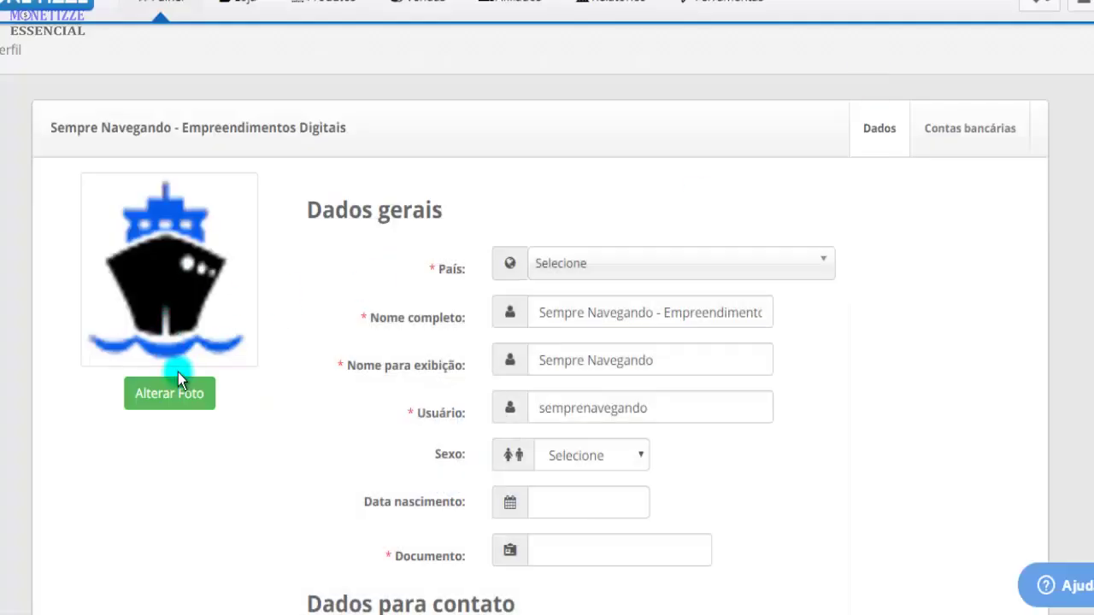
Upload 'favicon sempre navegando.jpg' through Alterar Avatar, retrying after an error, and confirm success
left_click(172, 398)
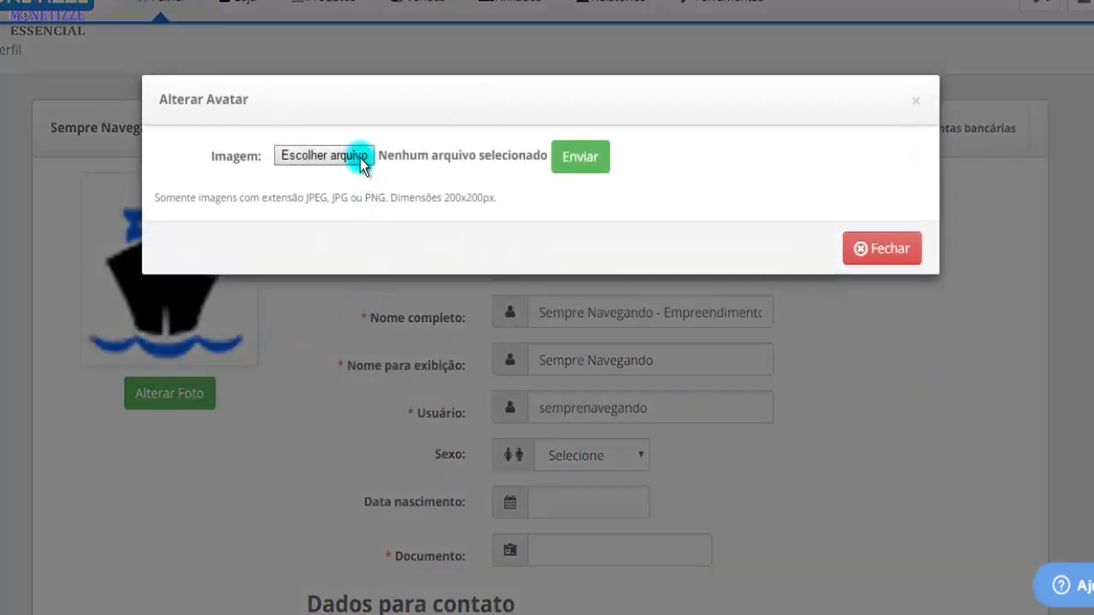
left_click(363, 163)
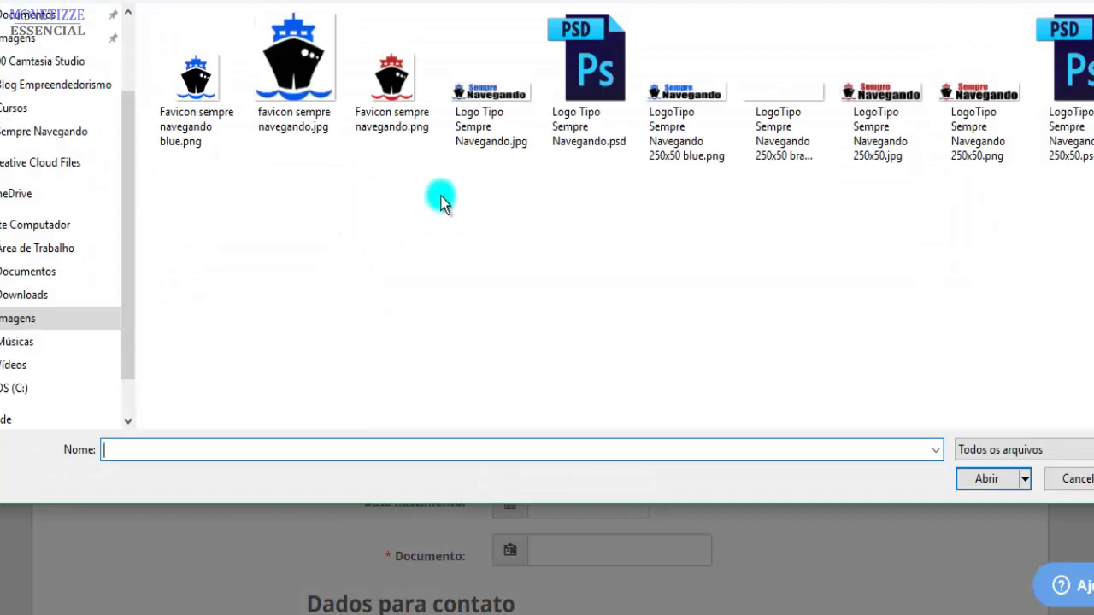
left_click(292, 94)
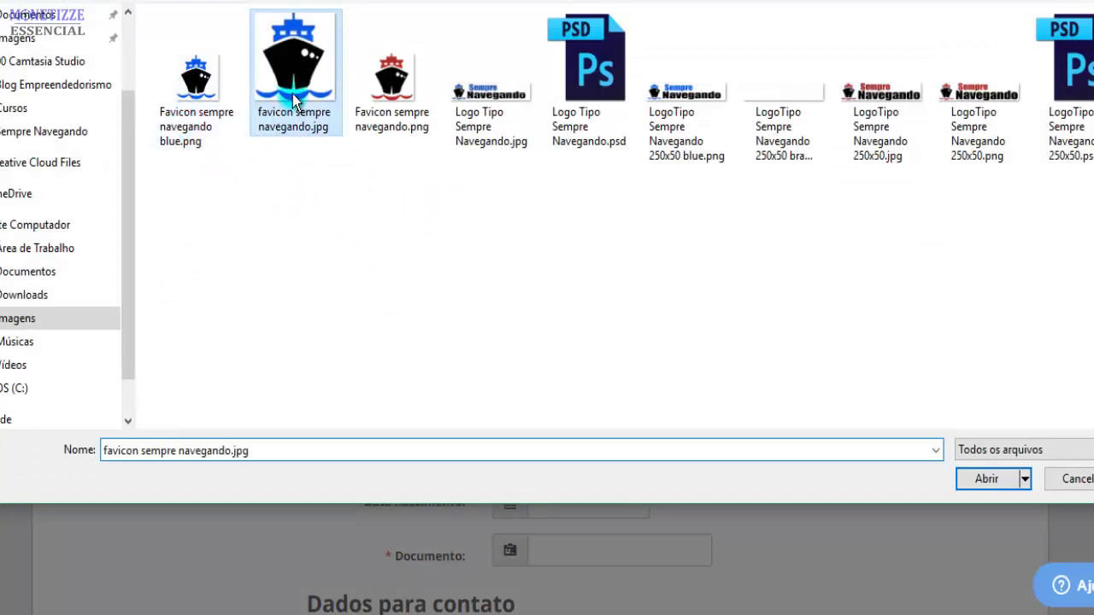
double_click(292, 94)
left_click(581, 165)
left_click(637, 246)
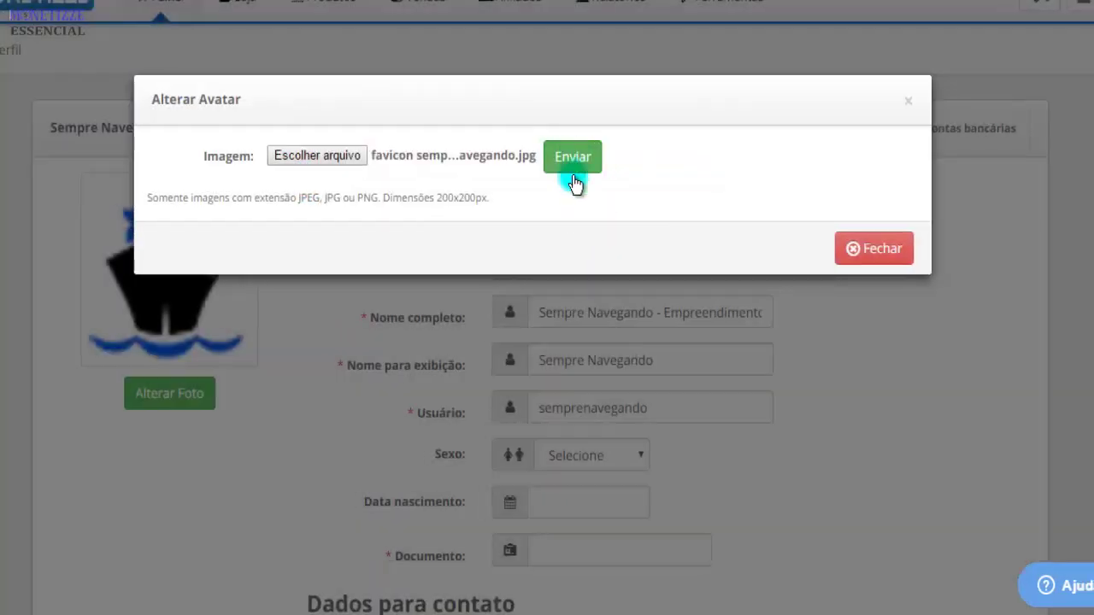
left_click(569, 164)
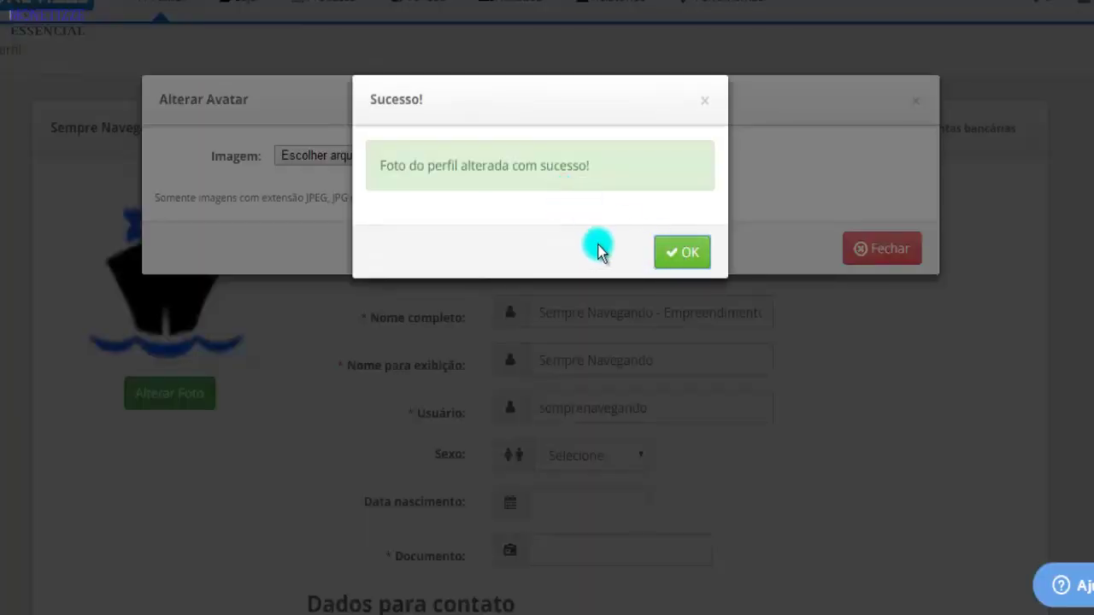
left_click(672, 245)
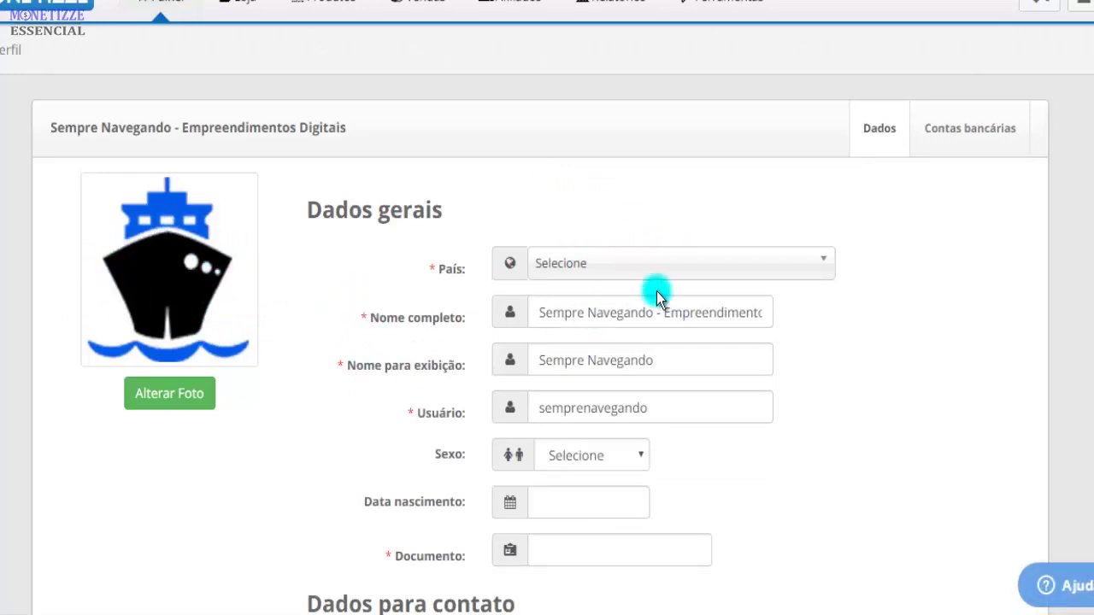
Choose Brasil in the País dropdown and review the company fields that appear
left_click(756, 270)
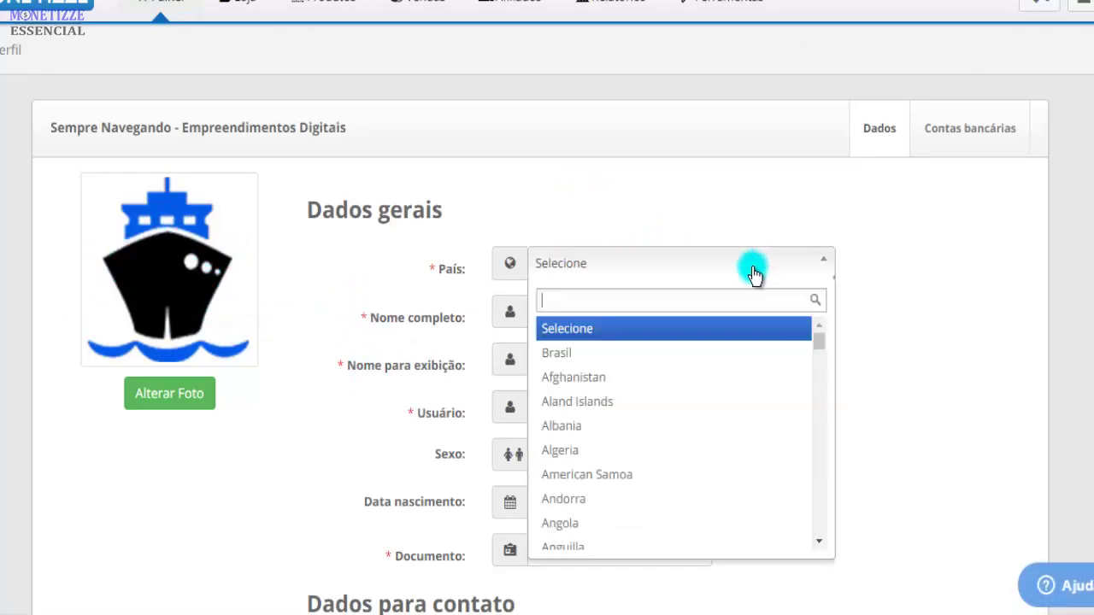
left_click(715, 353)
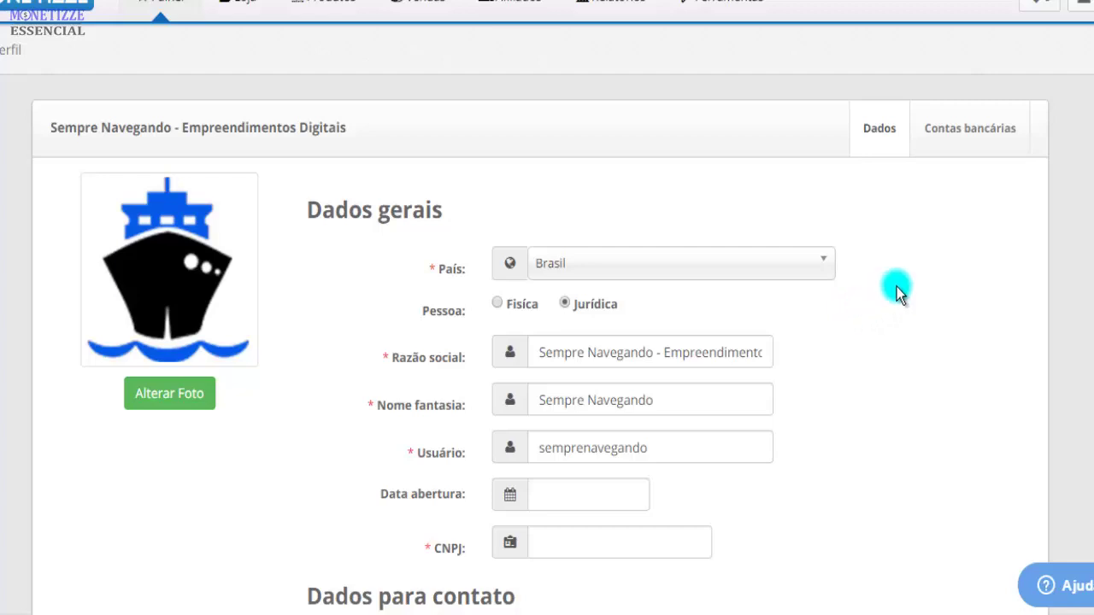
scroll(897, 291, "down", 4)
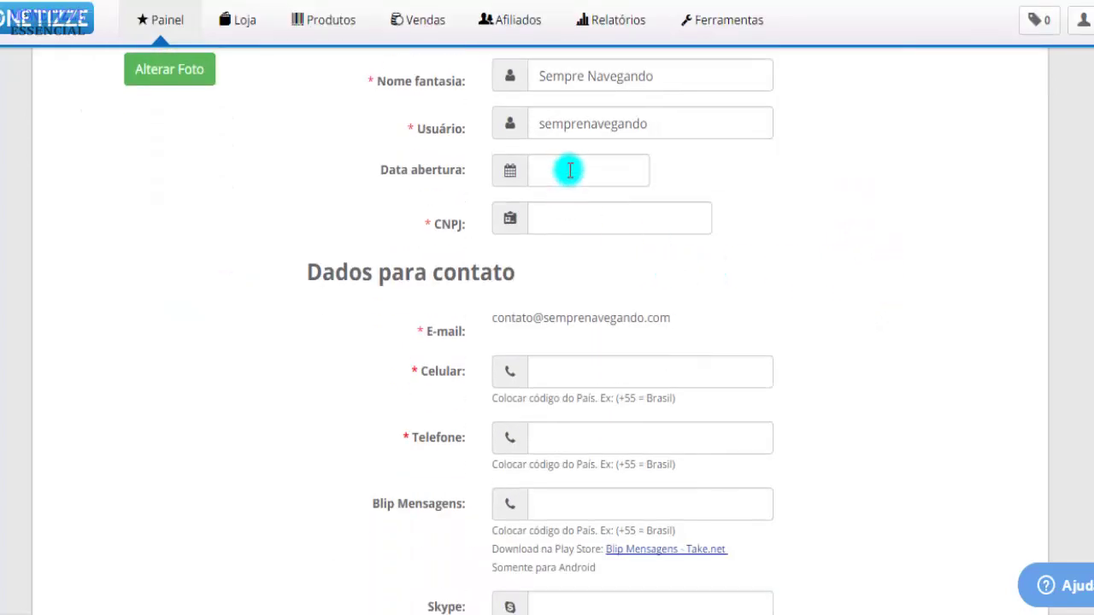
scroll(752, 244, "up", 4)
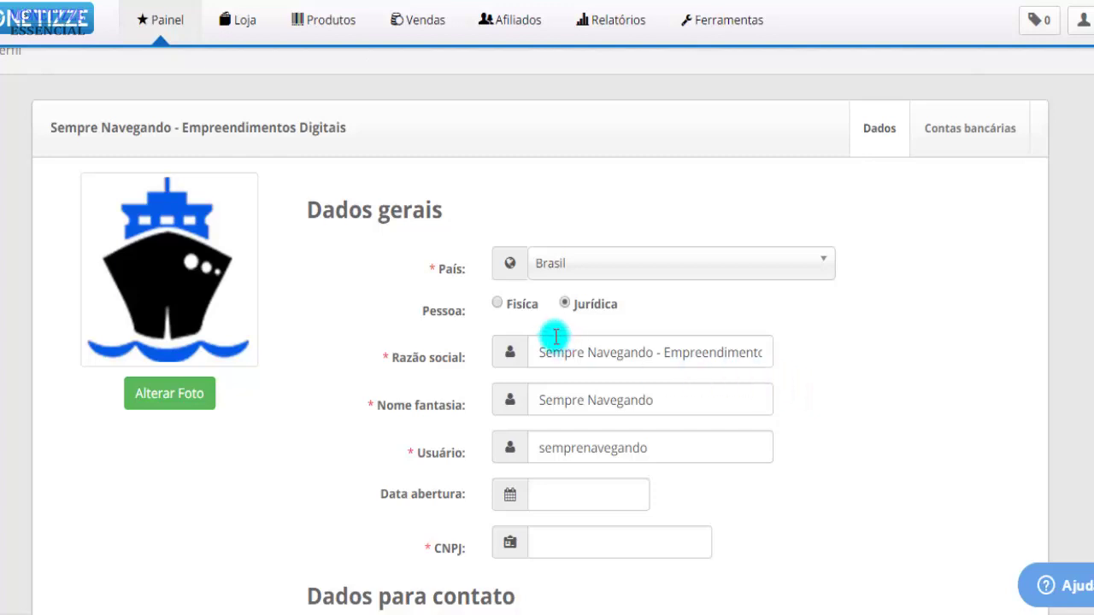
left_click(499, 305)
left_click(565, 303)
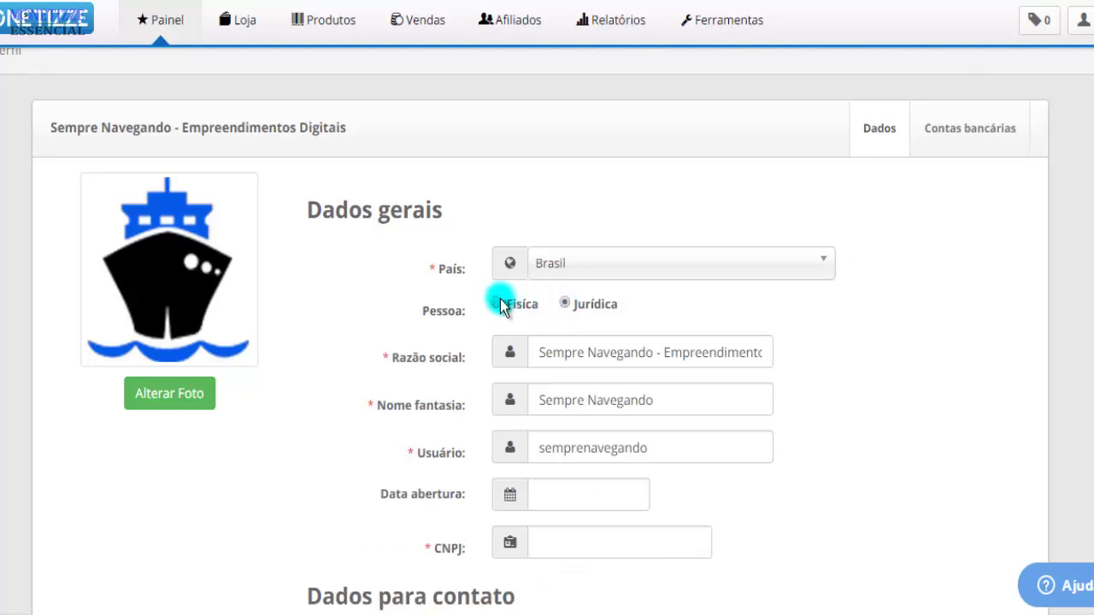
left_click(500, 305)
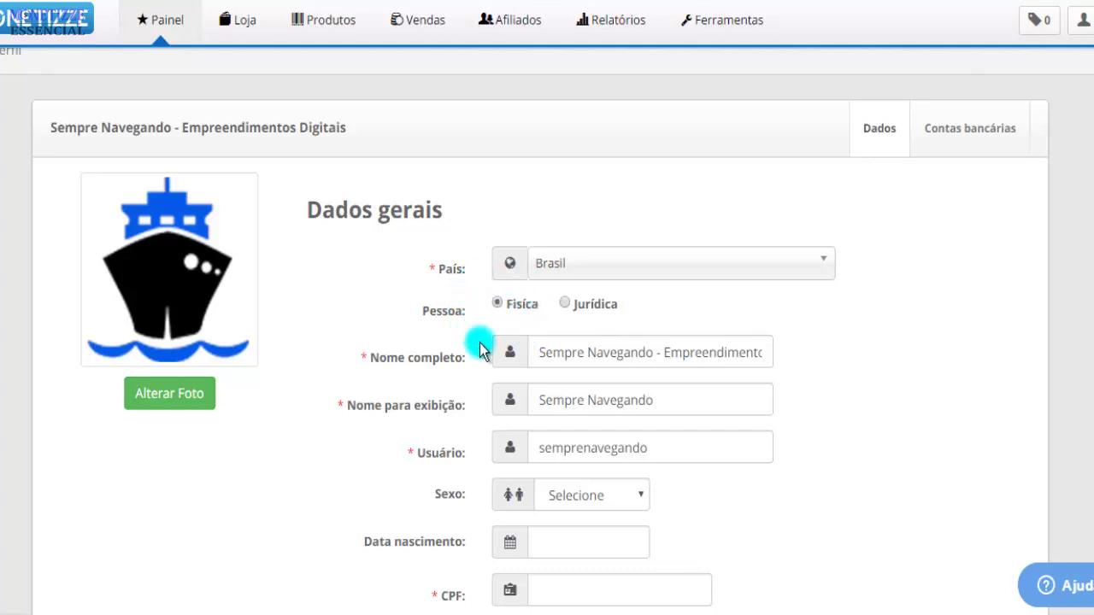
left_click(564, 305)
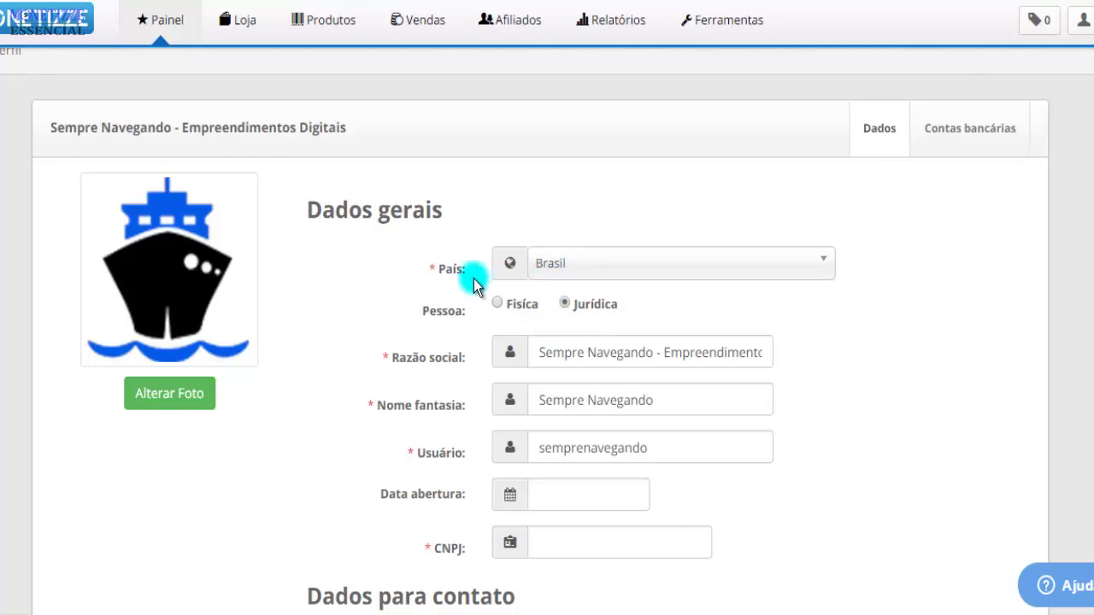
scroll(465, 417, "down", 4)
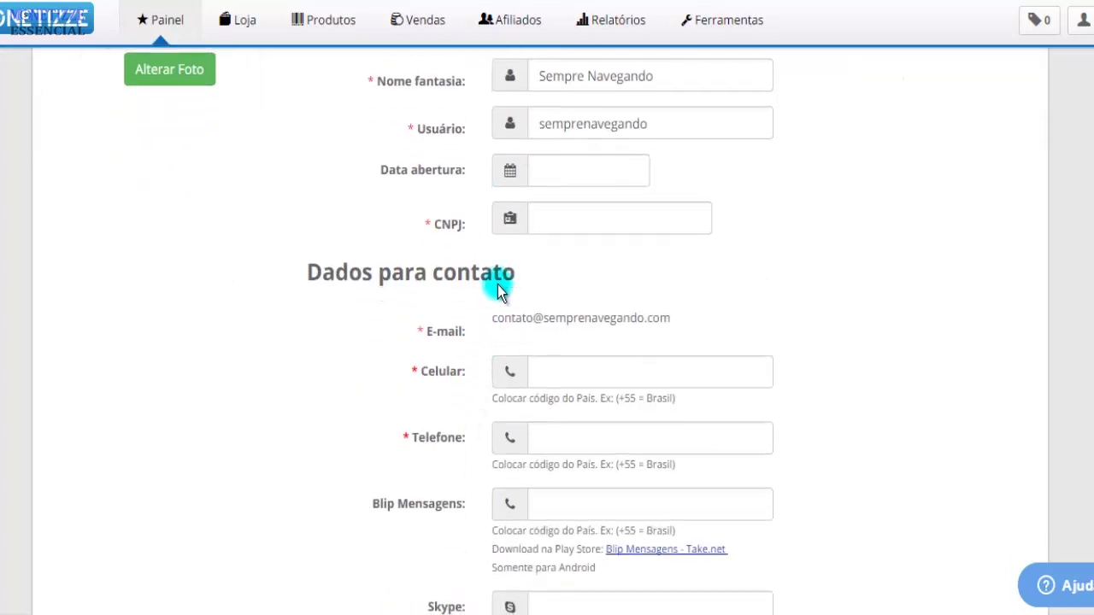
Enter 08/05/2017 as Data abertura and fill in the company's CNPJ number
left_click(555, 172)
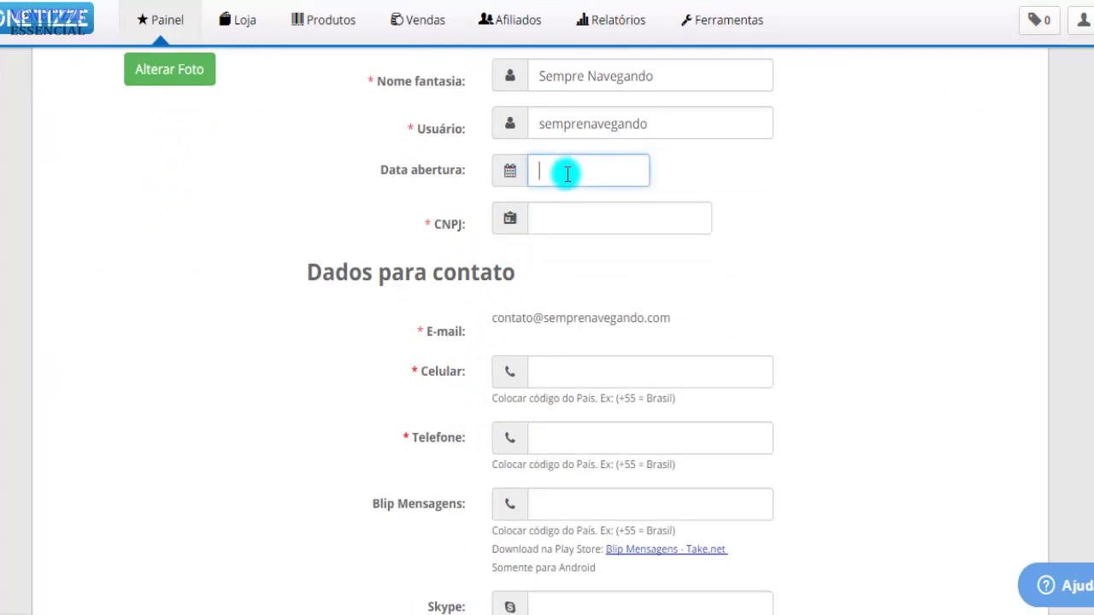
type("08052017")
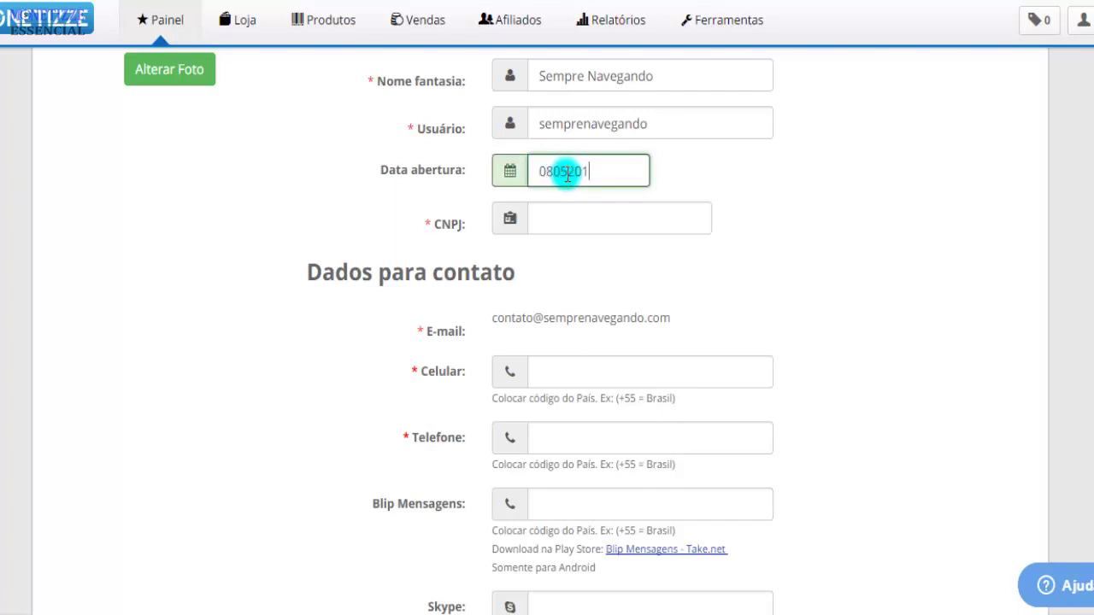
left_click(578, 227)
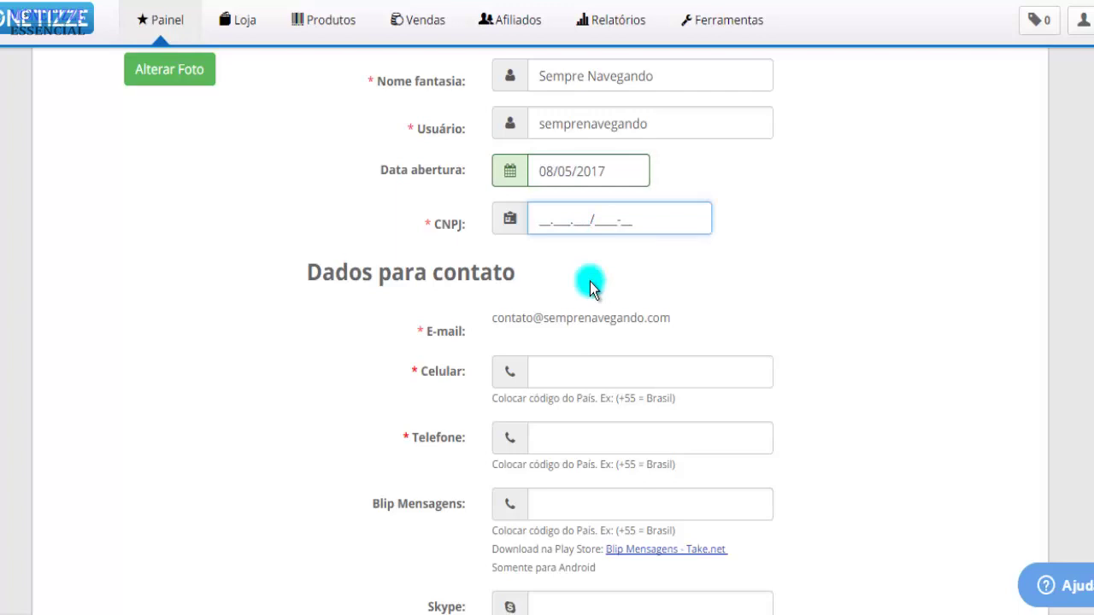
key("BackSpace")
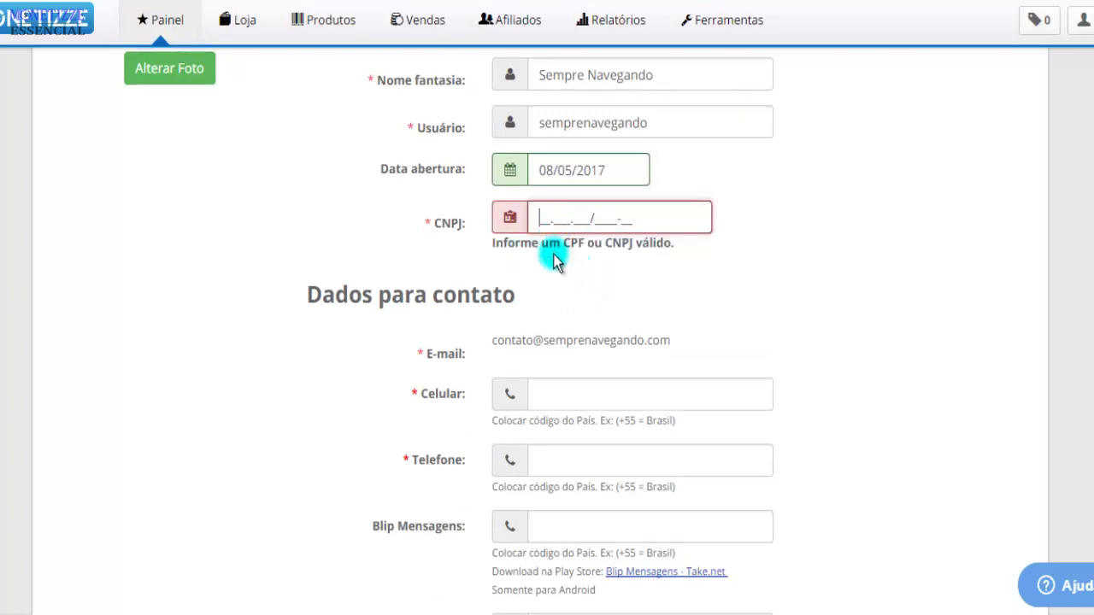
left_click(730, 237)
scroll(746, 156, "down", 3)
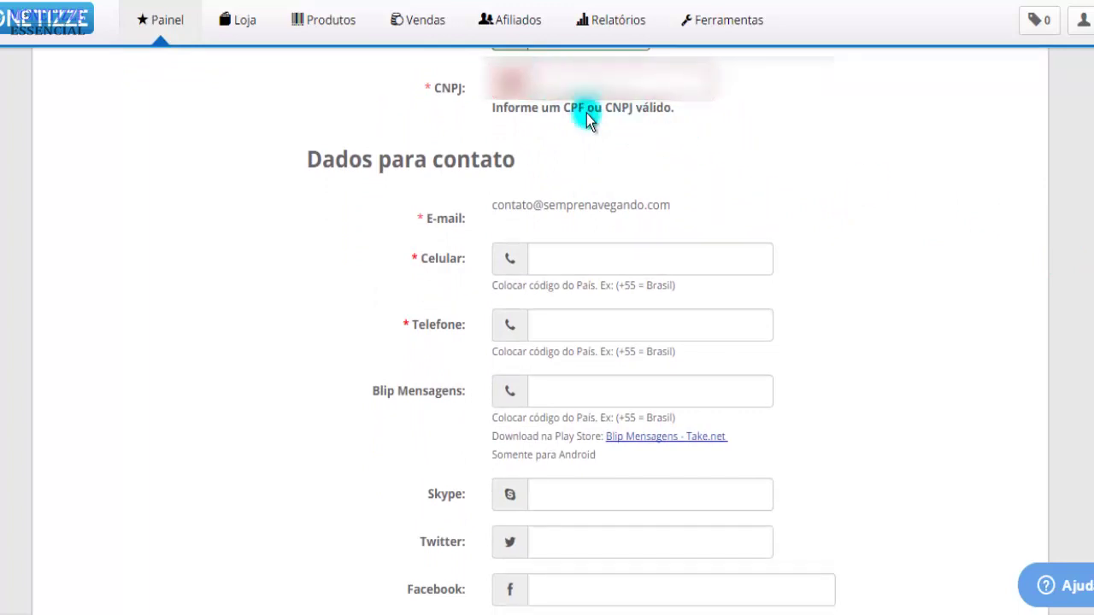
type("00000000000000")
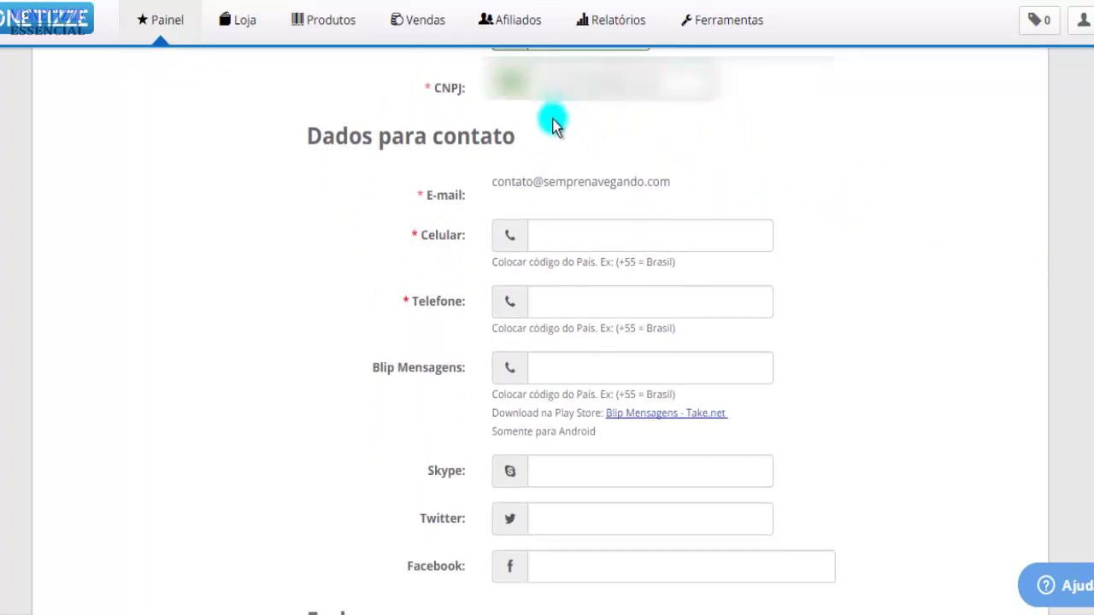
Fill Celular and Telefone with the mobile and landline numbers, both using +55 (11)
left_click_drag(494, 179, 674, 181)
left_click(674, 181)
left_click(598, 230)
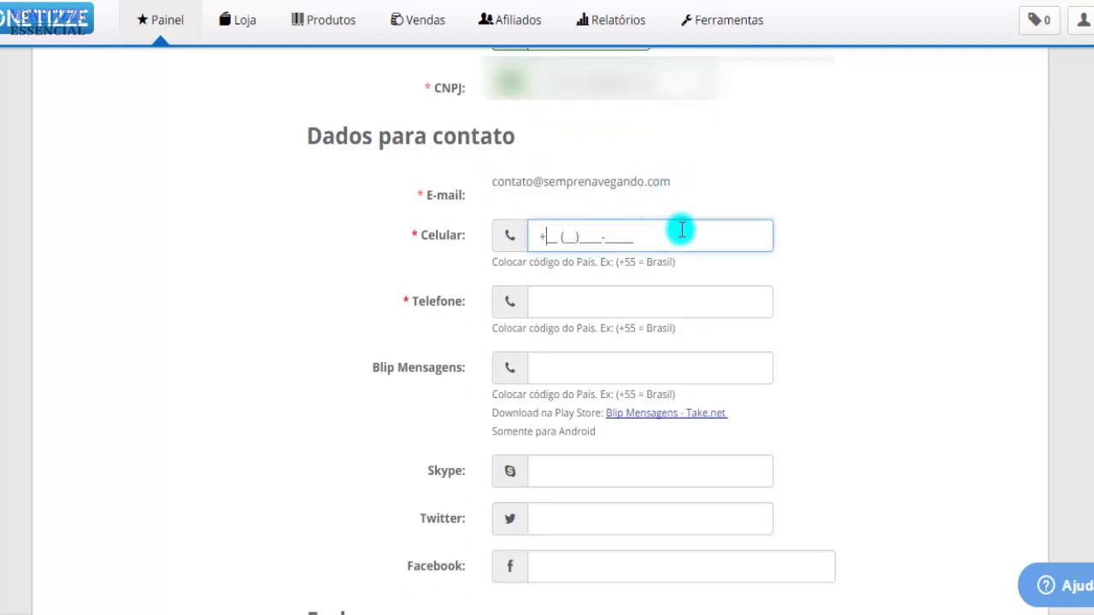
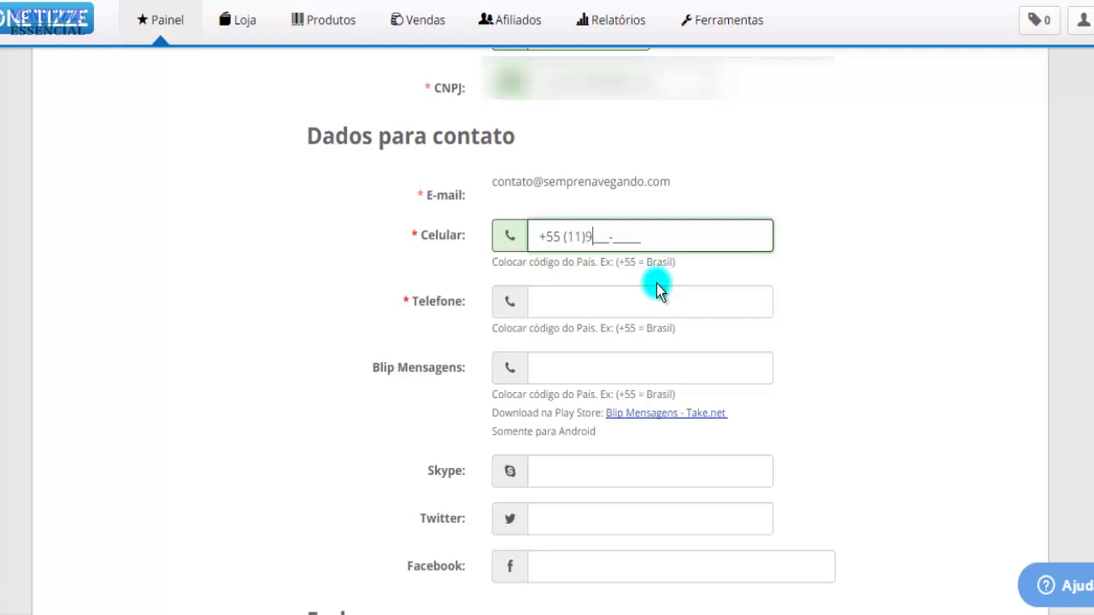
left_click(623, 293)
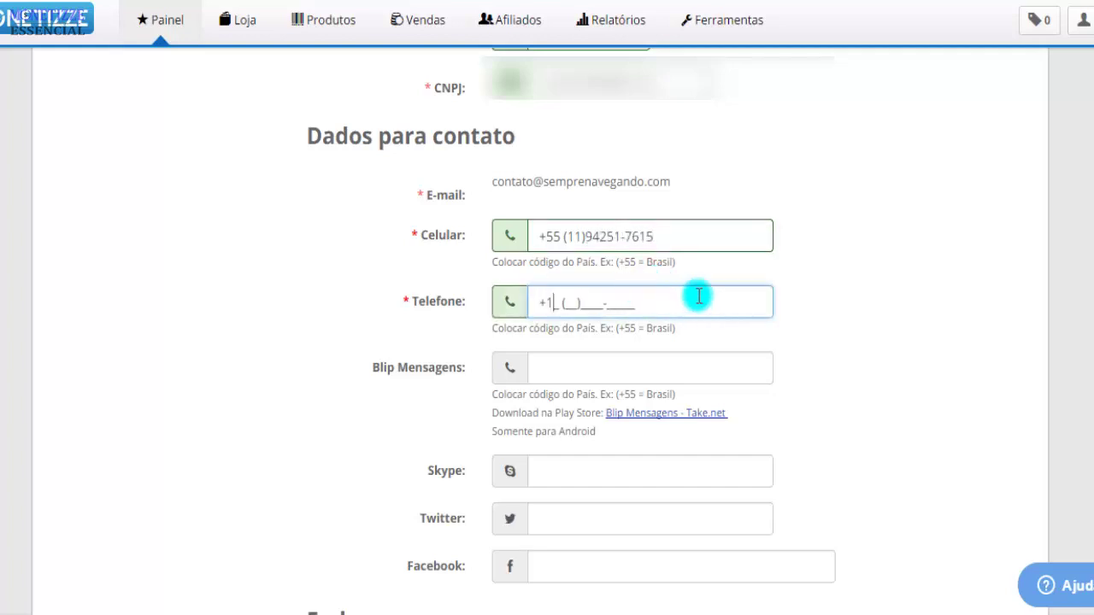
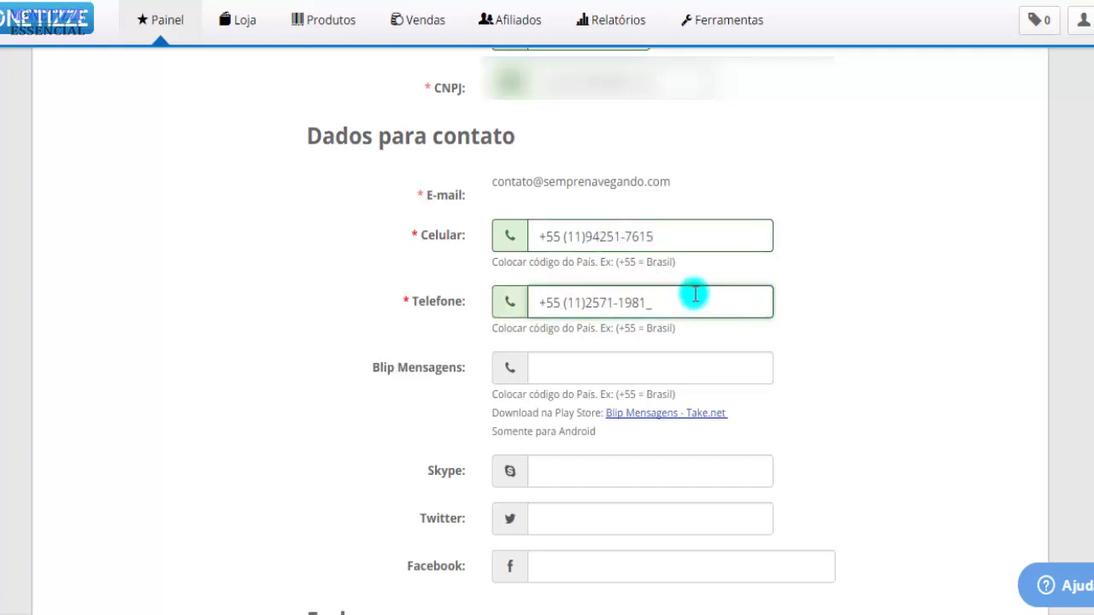
left_click(637, 364)
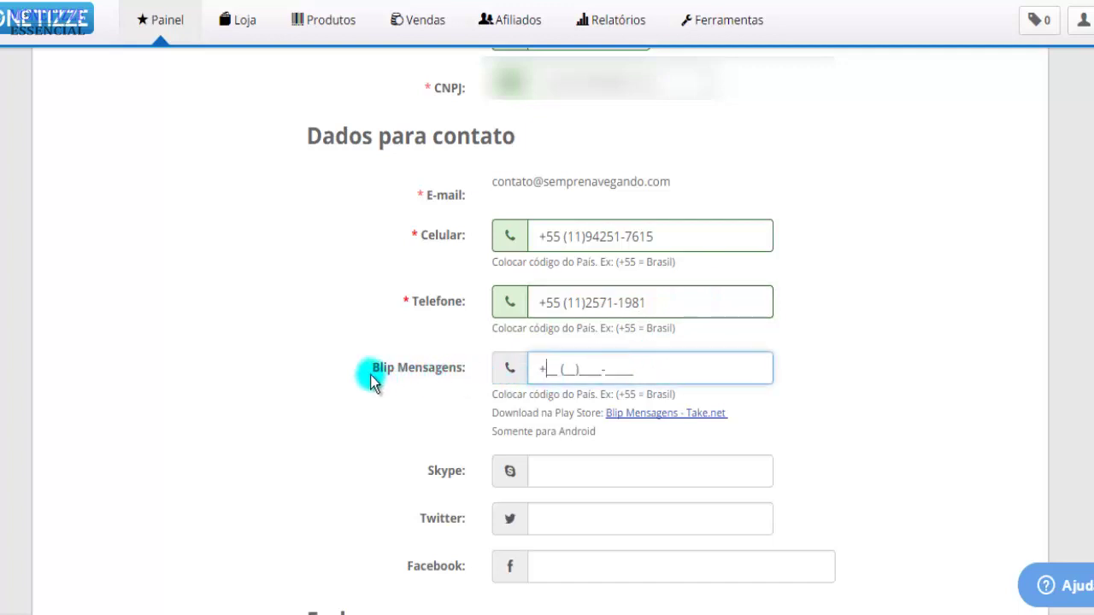
left_click_drag(371, 369, 467, 369)
left_click(534, 366)
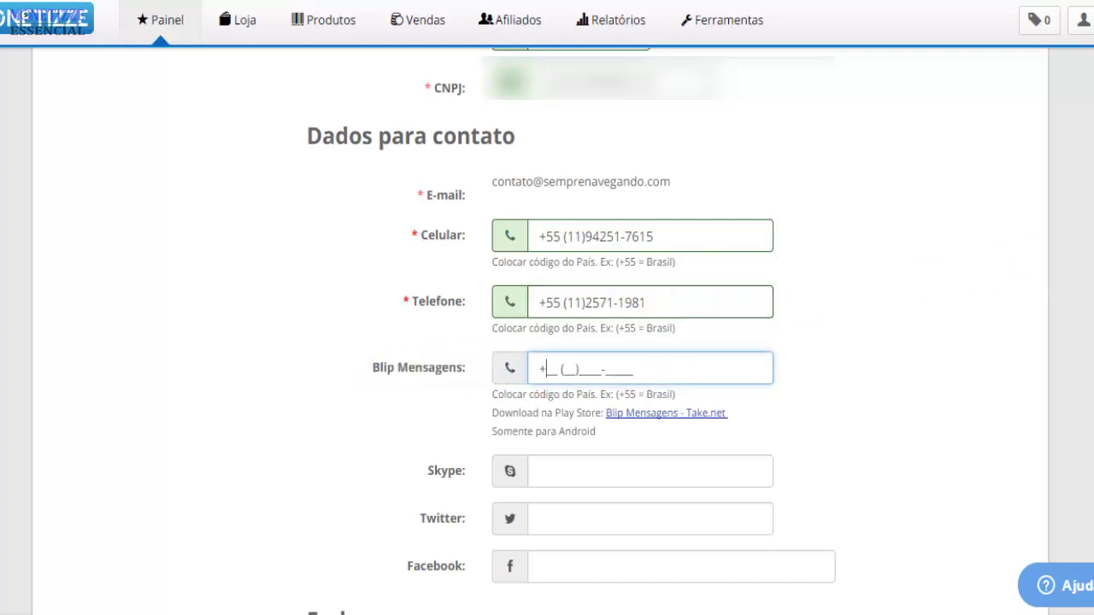
Enter the Skype username, leaving Twitter and Facebook empty
scroll(572, 336, "down", 4)
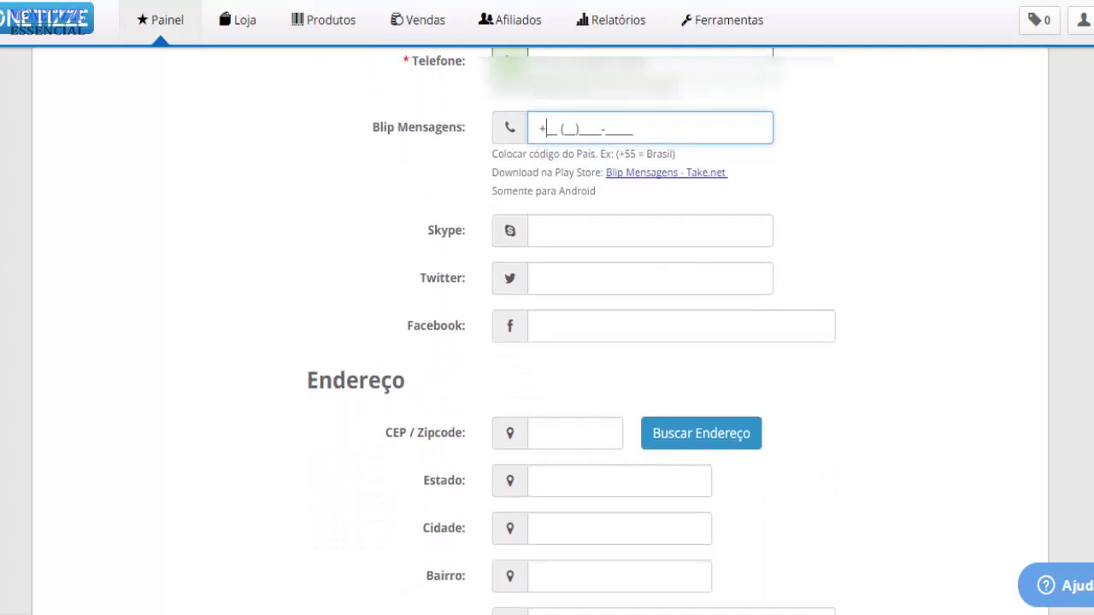
left_click(556, 100)
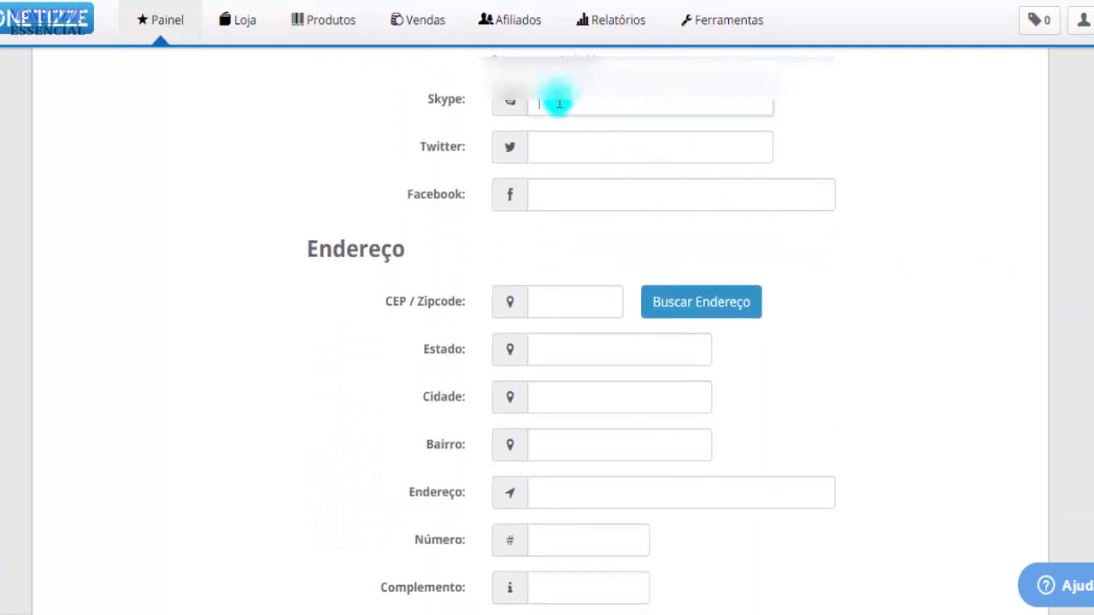
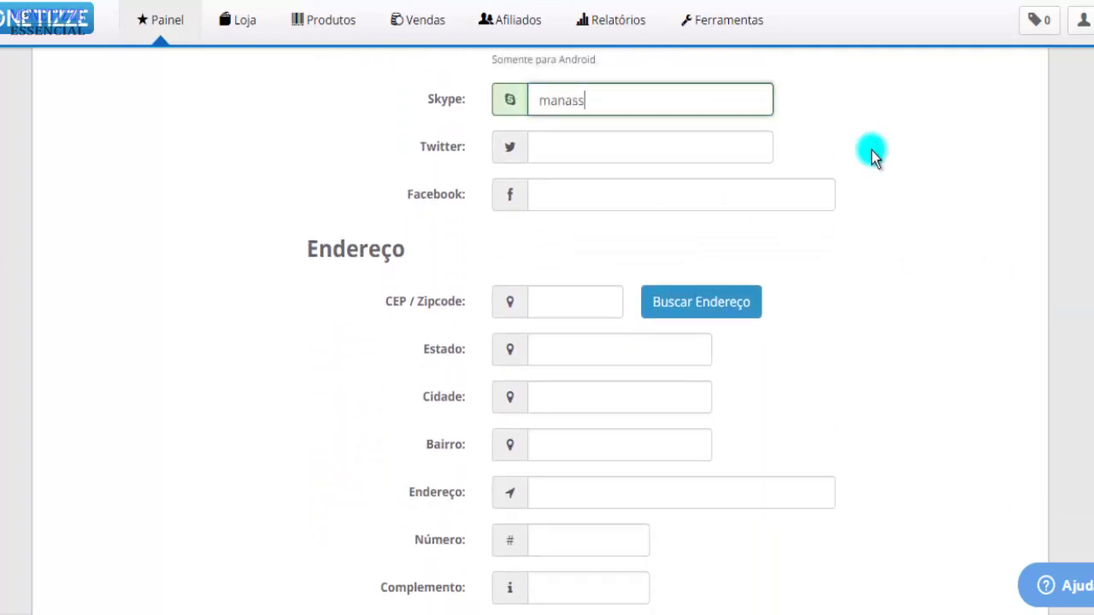
left_click(647, 161)
left_click(632, 184)
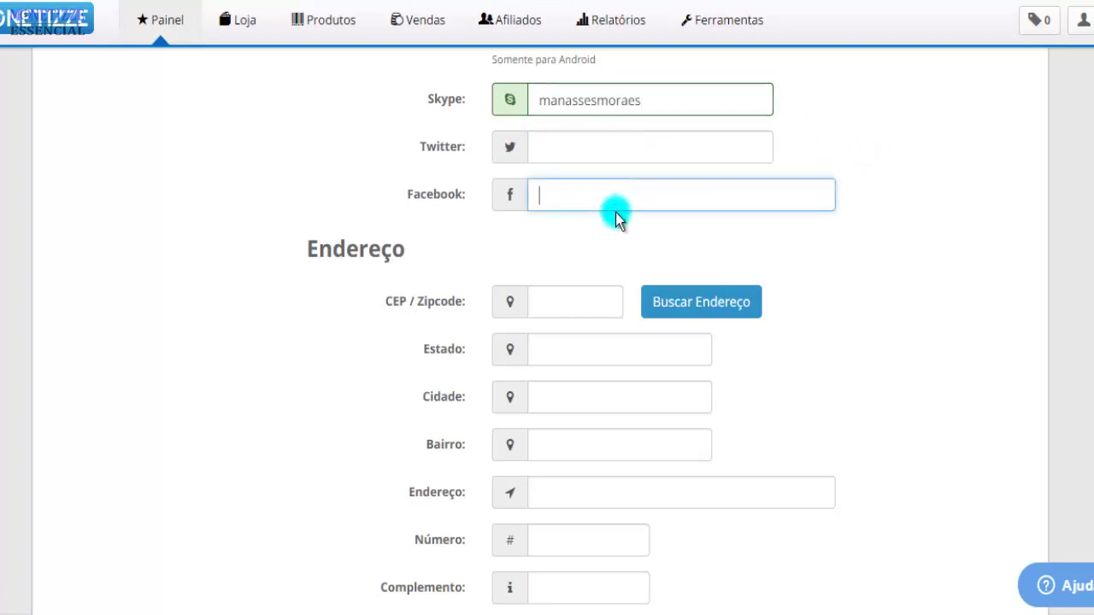
left_click(599, 300)
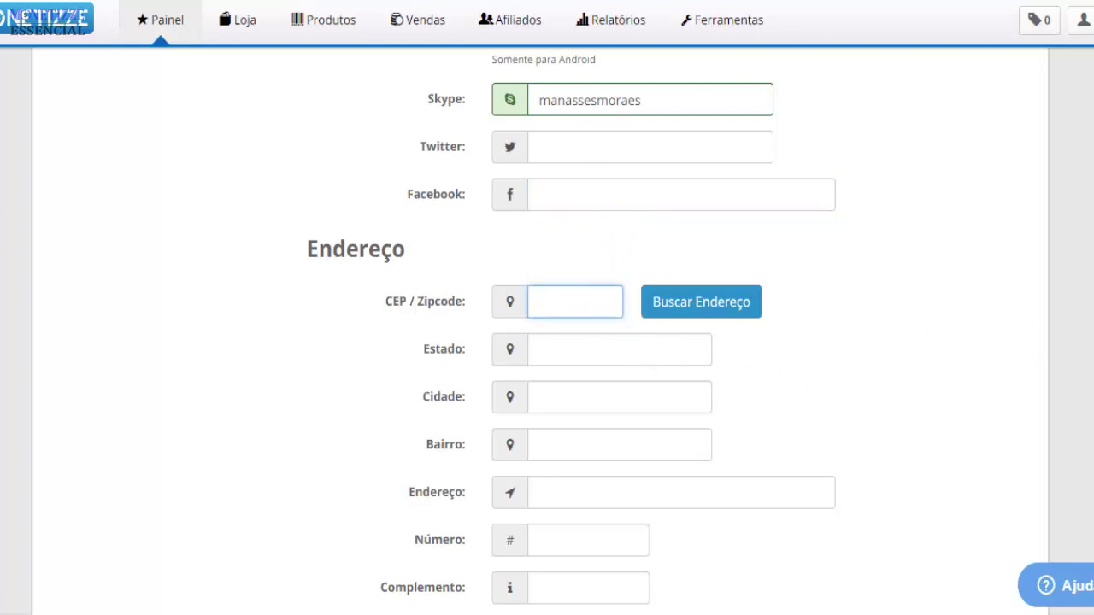
Fill the address via the CEP lookup with house number and complement 'casa', then save
scroll(850, 325, "down", 2)
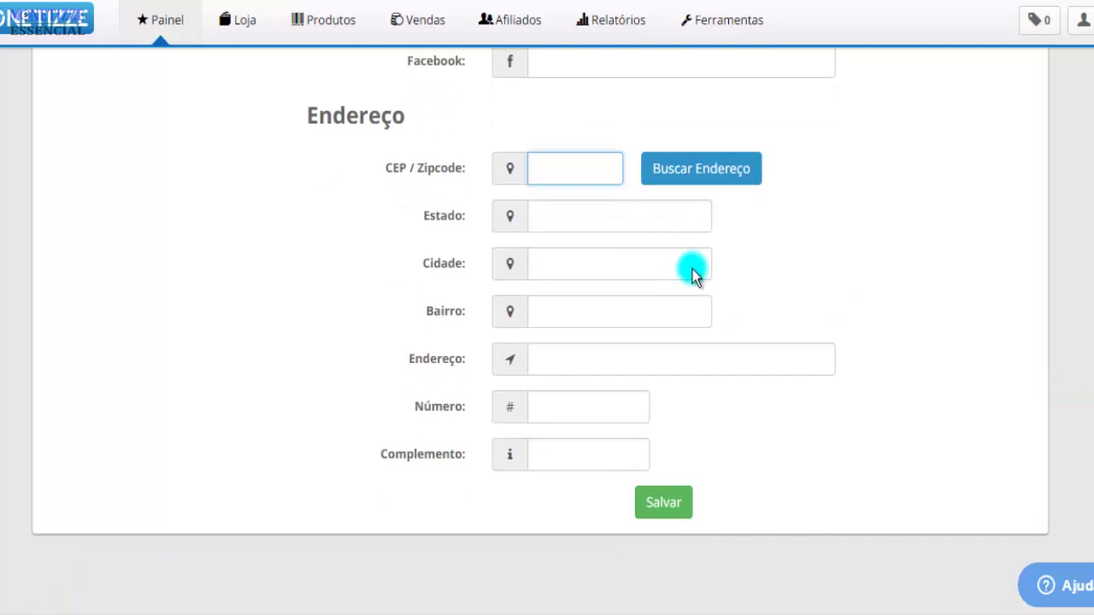
type("08452")
left_click(693, 270)
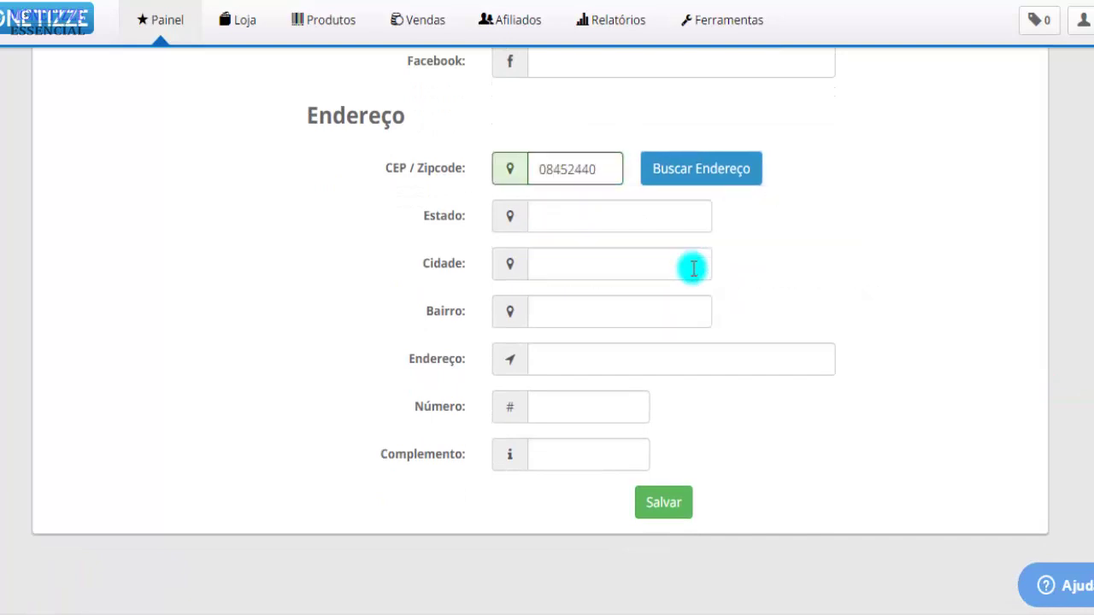
type("83")
key("Tab")
type("casa")
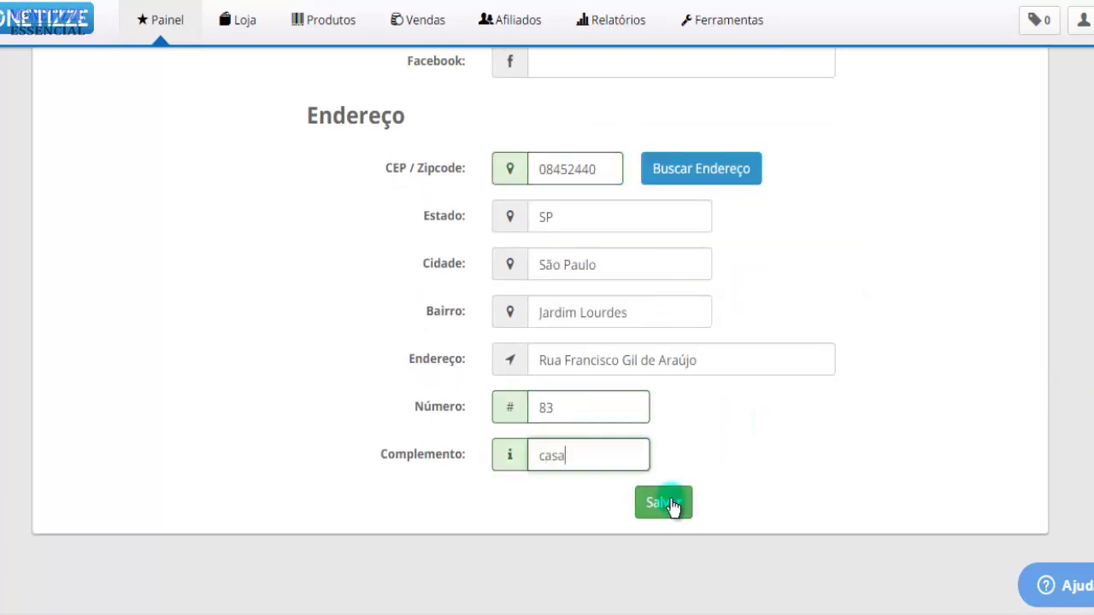
left_click(672, 506)
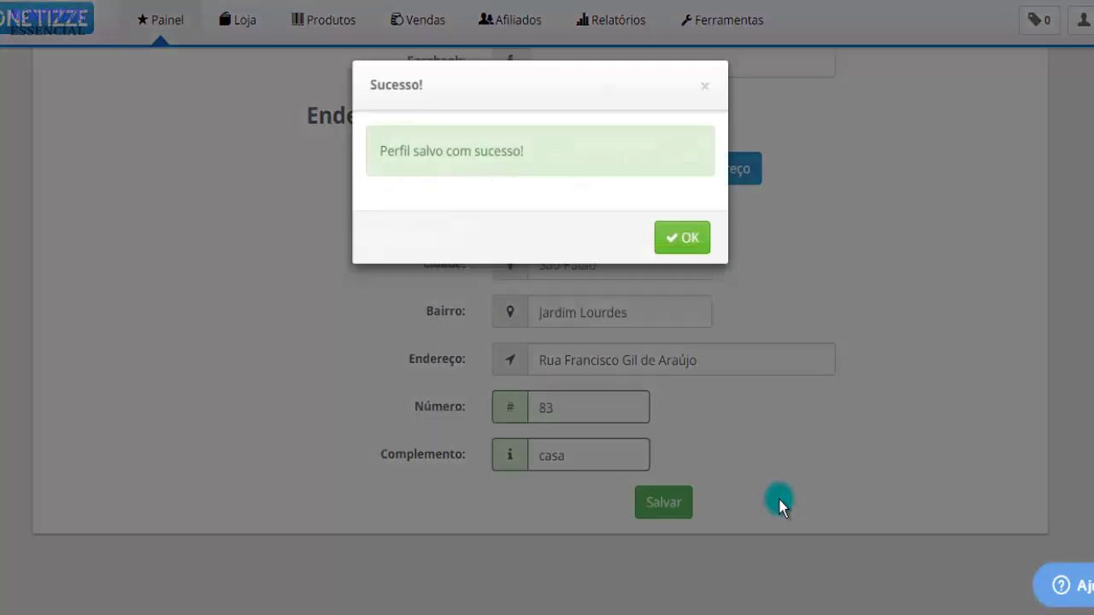
left_click(689, 254)
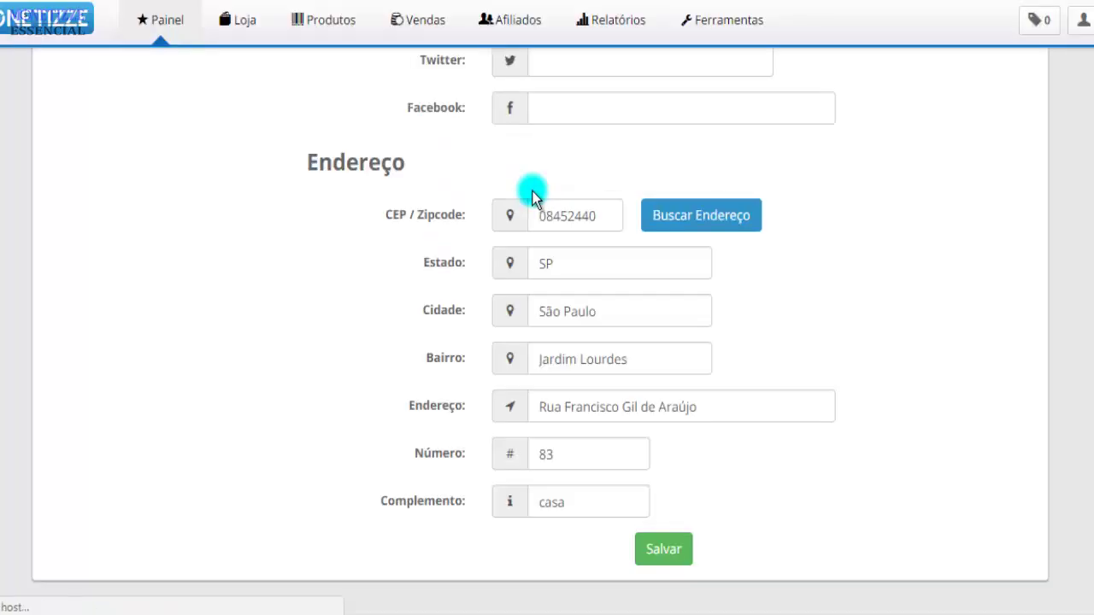
scroll(718, 333, "down", 1)
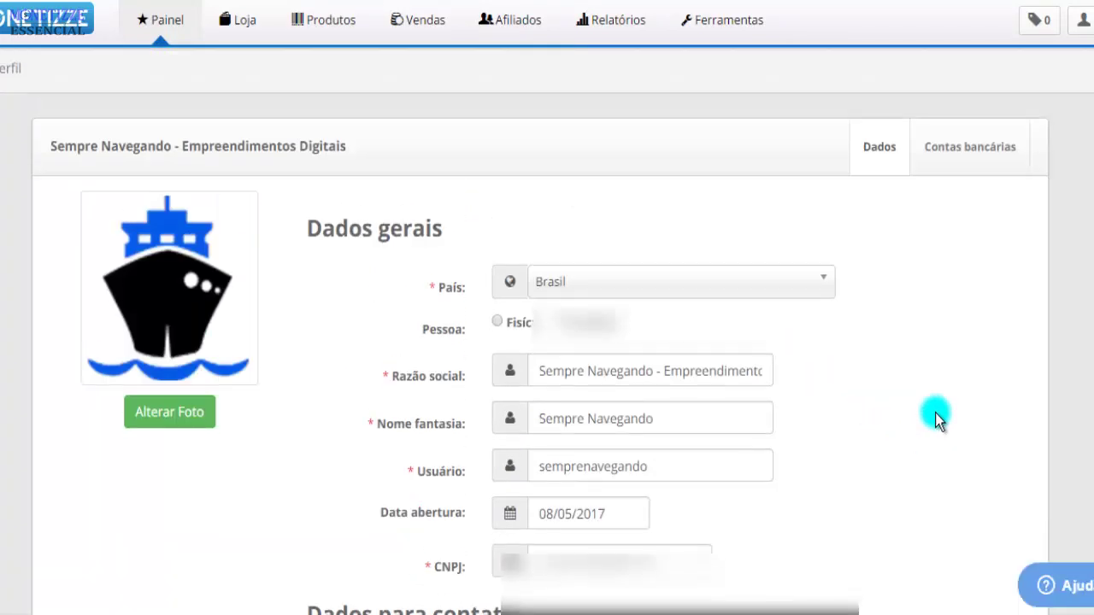
scroll(939, 419, "up", 10)
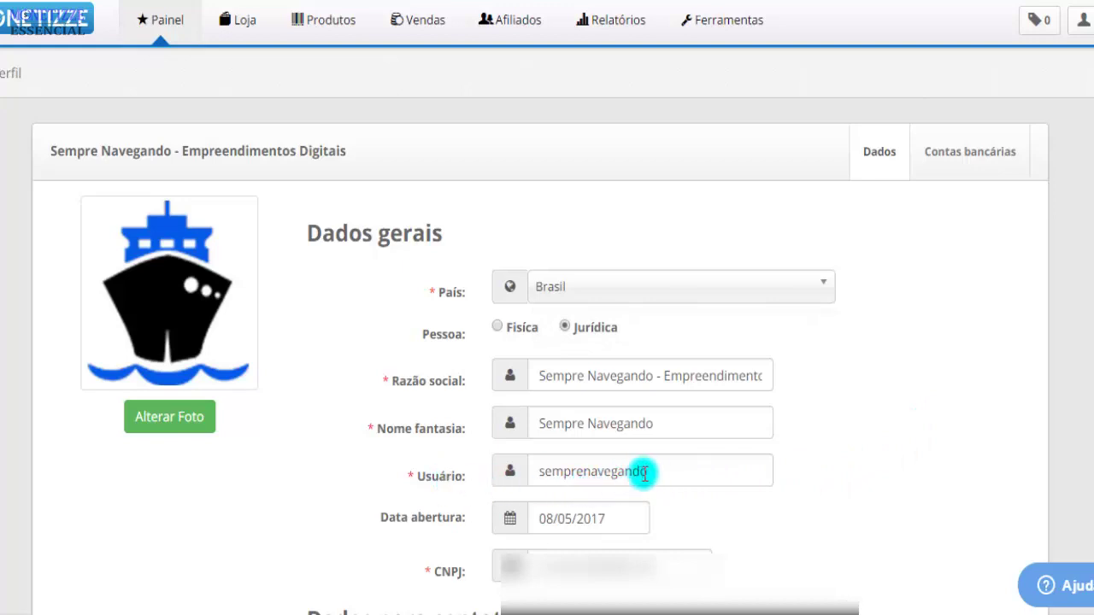
left_click_drag(640, 471, 524, 471)
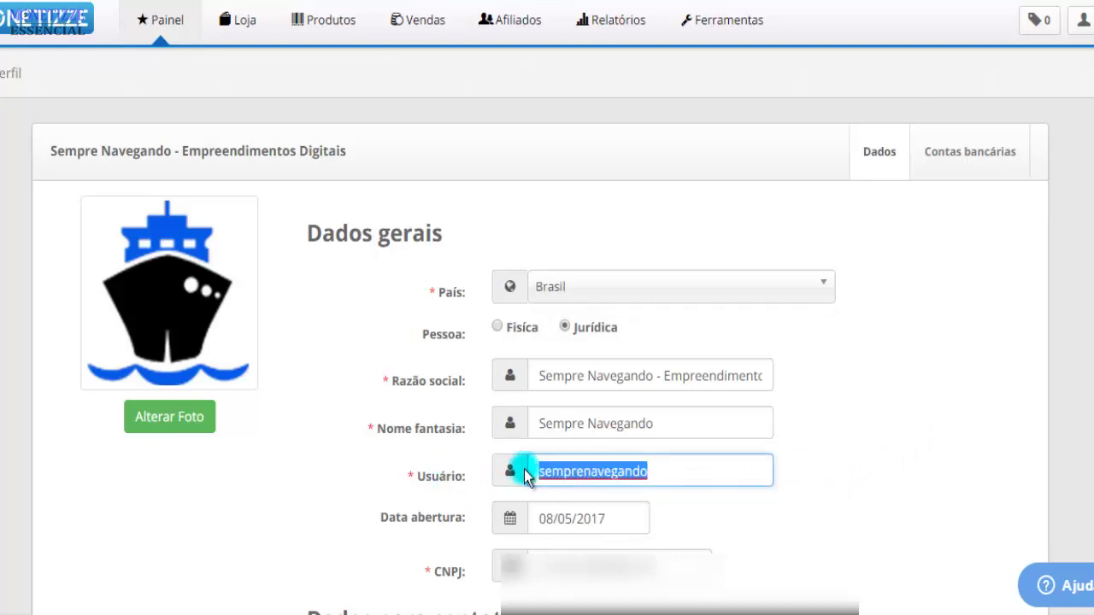
left_click(688, 467)
left_click(573, 441)
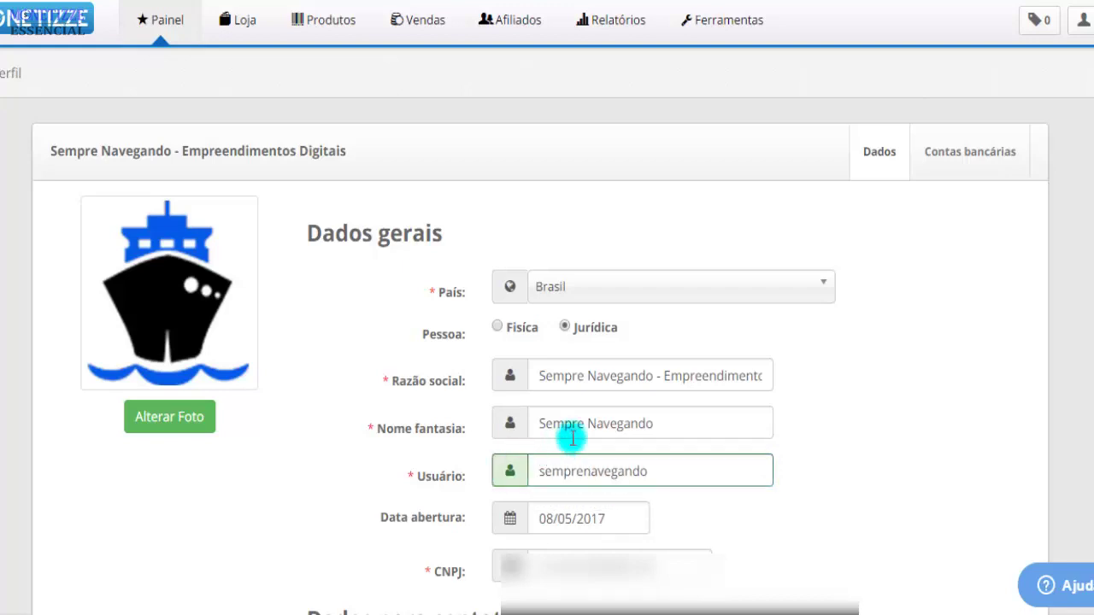
left_click_drag(689, 420, 505, 418)
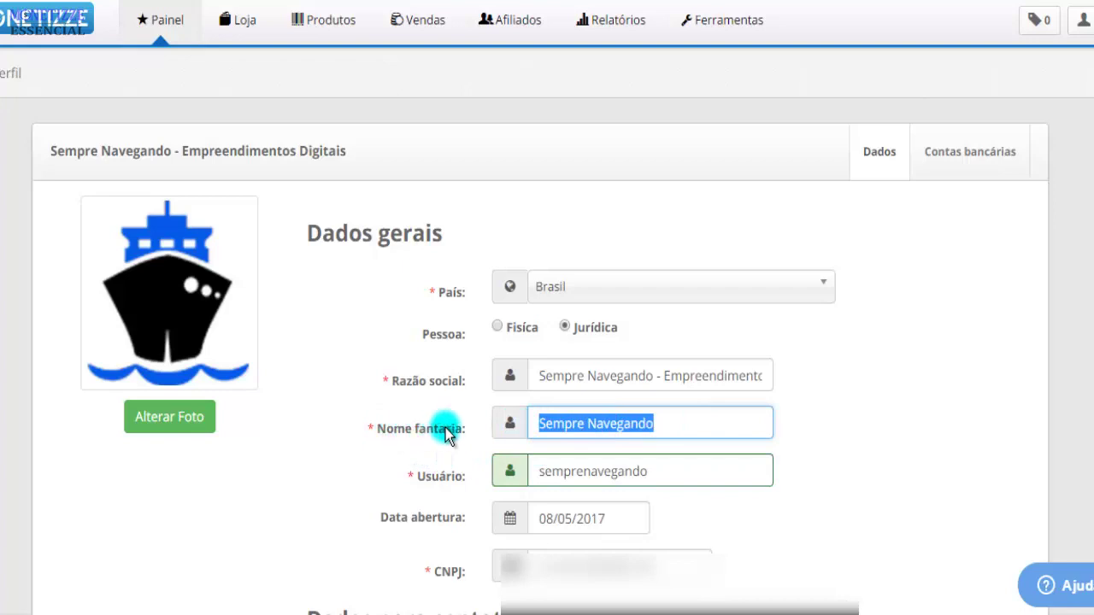
left_click(677, 426)
left_click_drag(679, 420, 521, 420)
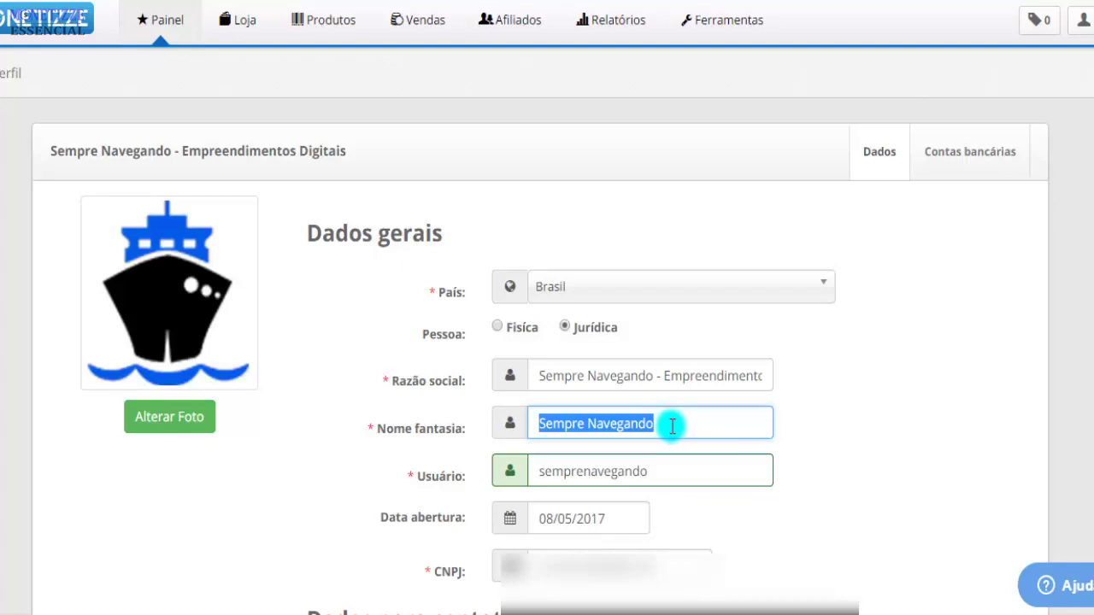
Switch to the Contas bancárias tab and review its empty add-account form
left_click(975, 152)
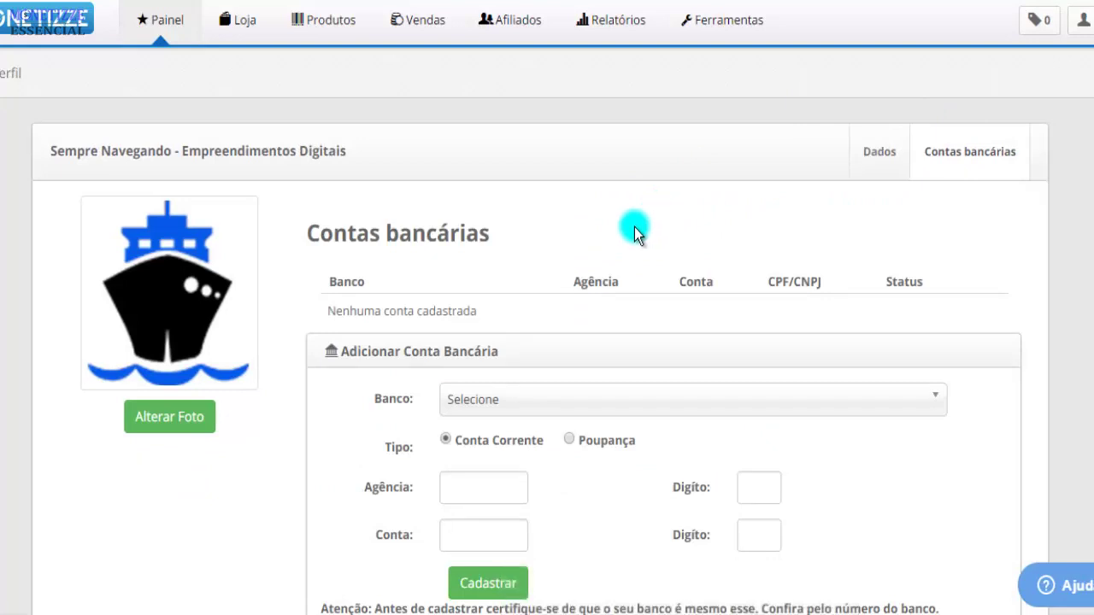
scroll(610, 416, "down", 2)
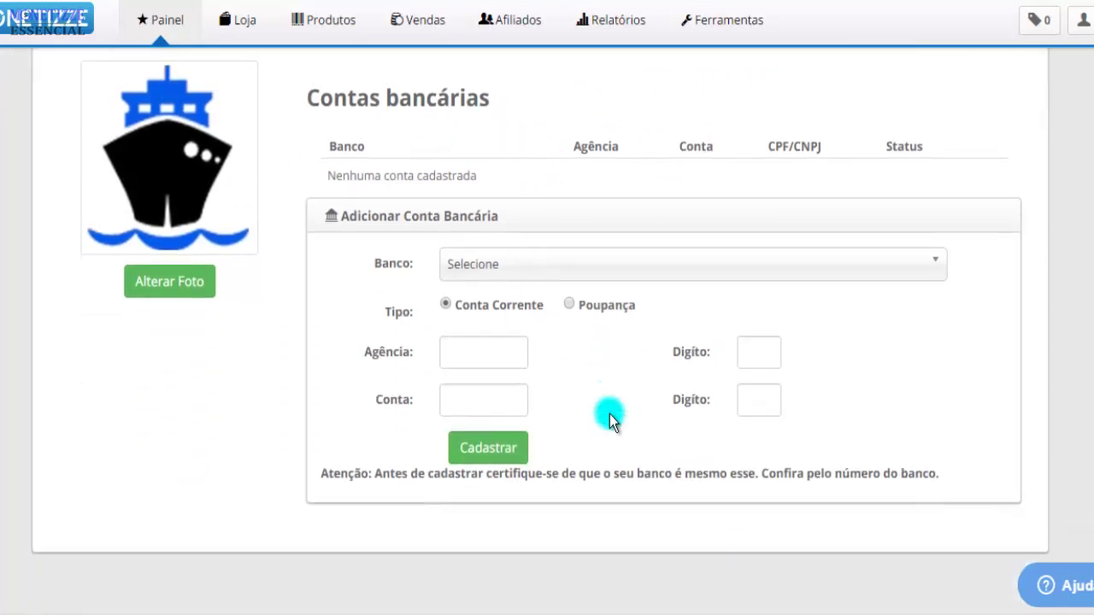
scroll(629, 402, "up", 2)
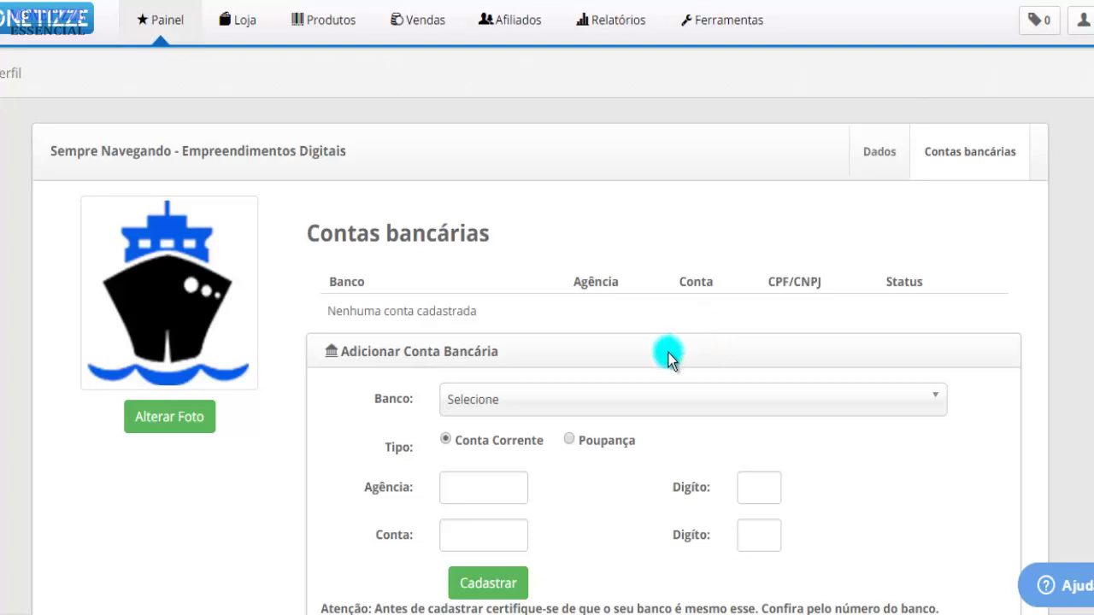
scroll(668, 353, "down", 2)
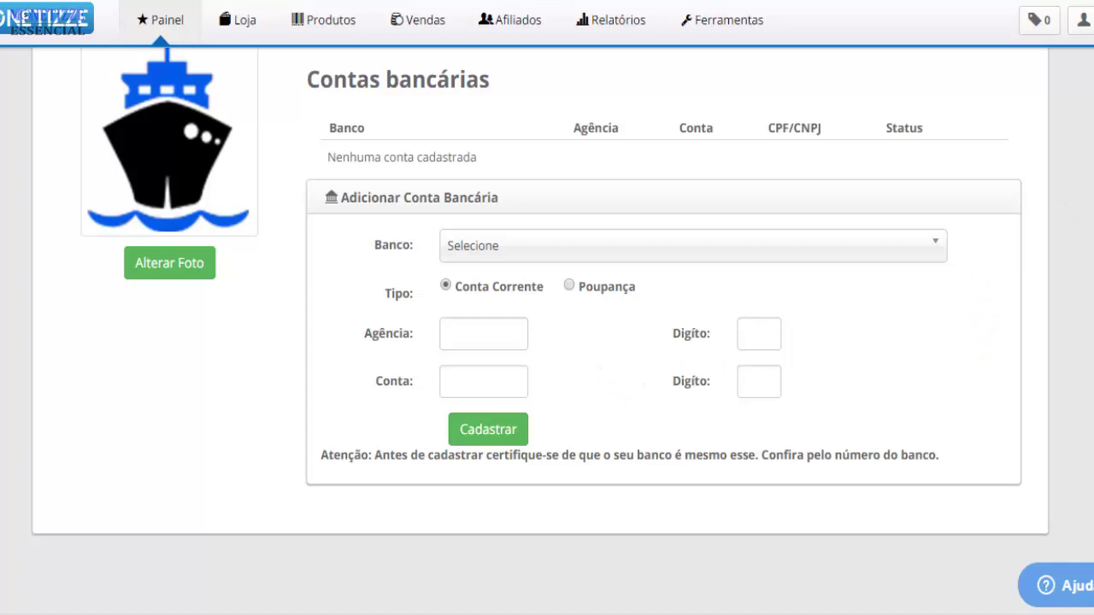
scroll(540, 325, "up", 3)
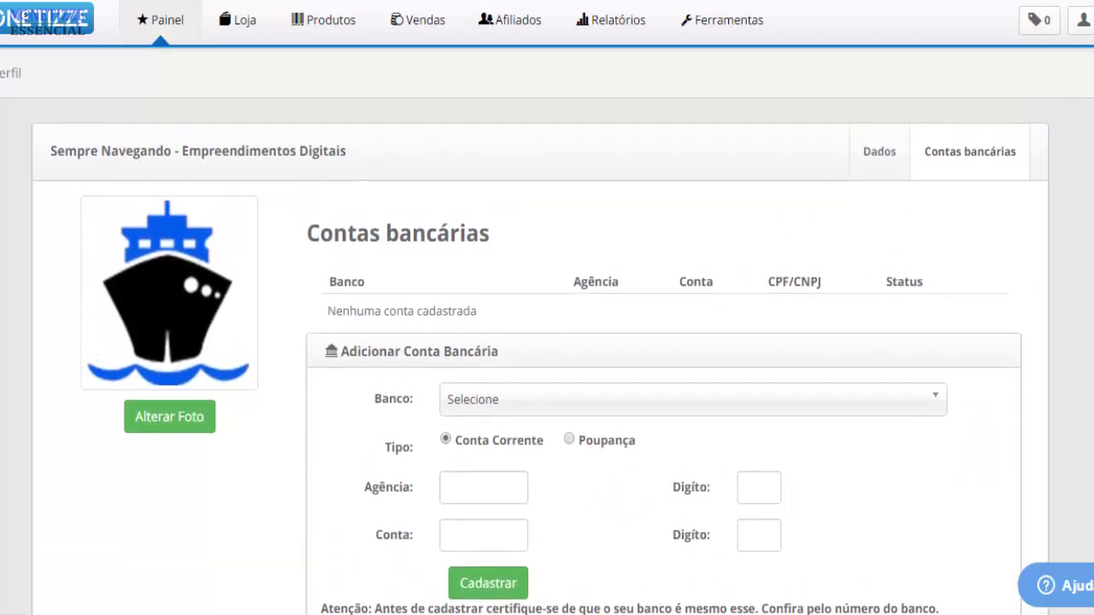
scroll(547, 336, "down", 1)
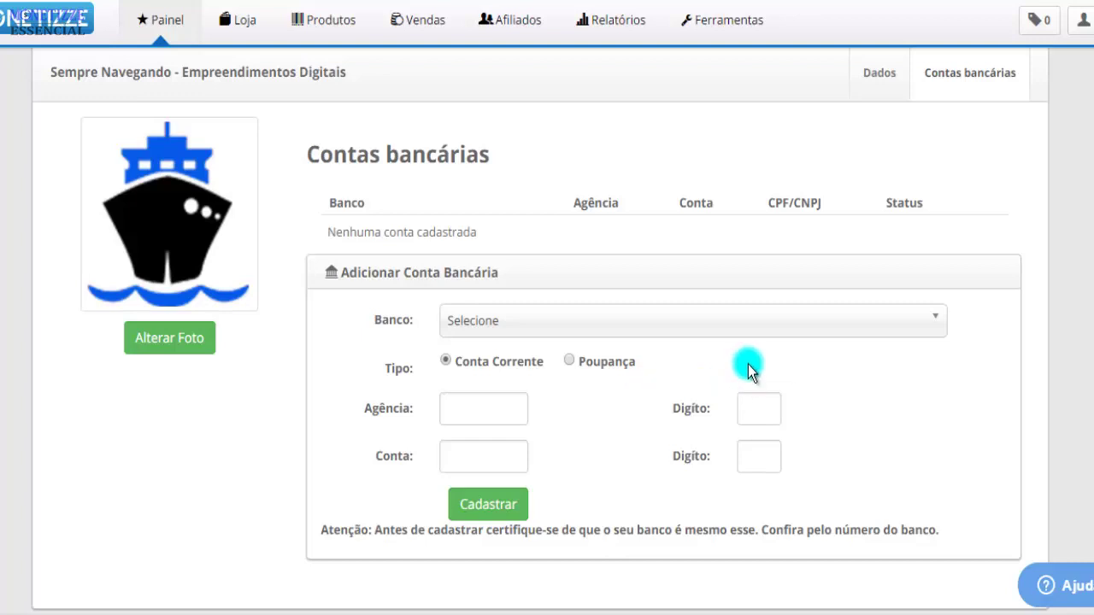
Choose '001 - Banco do Brasil S.A.' as the bank and enter agency 1204, digit 1
left_click(754, 331)
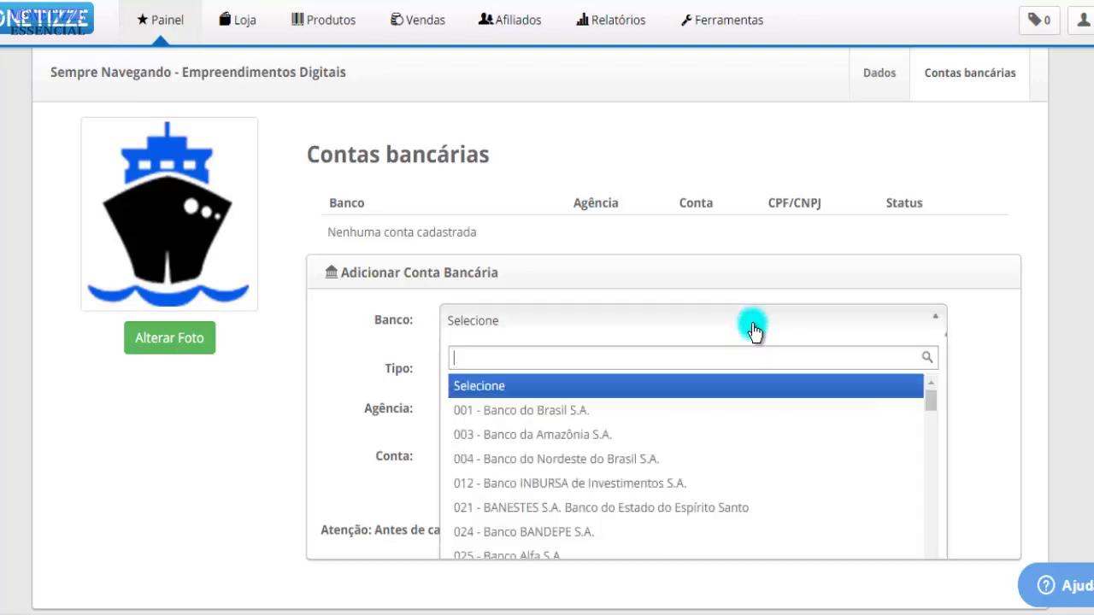
left_click(672, 411)
left_click(488, 414)
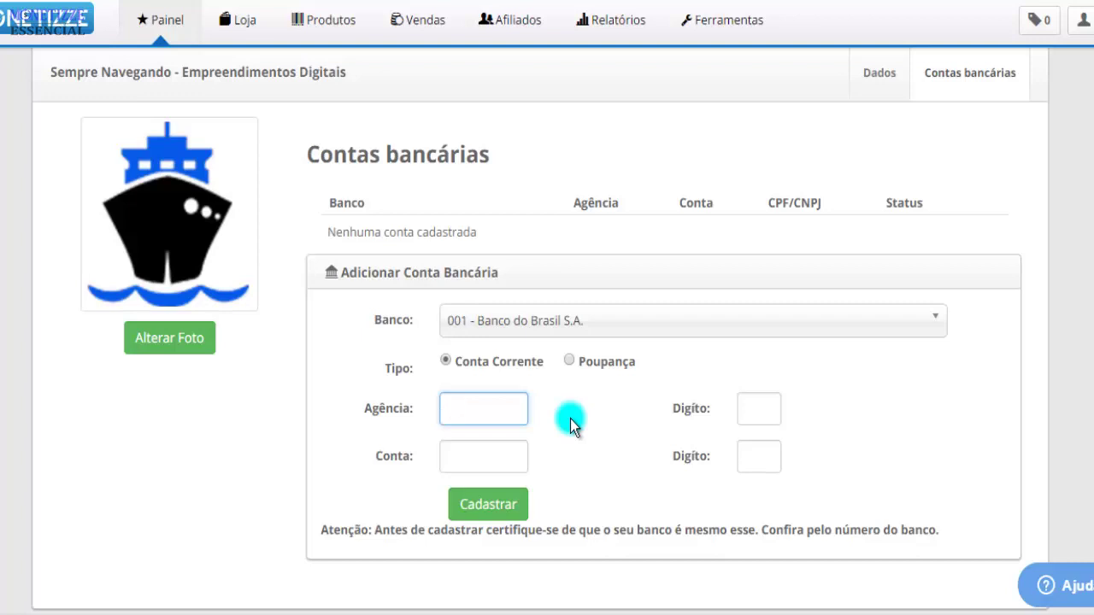
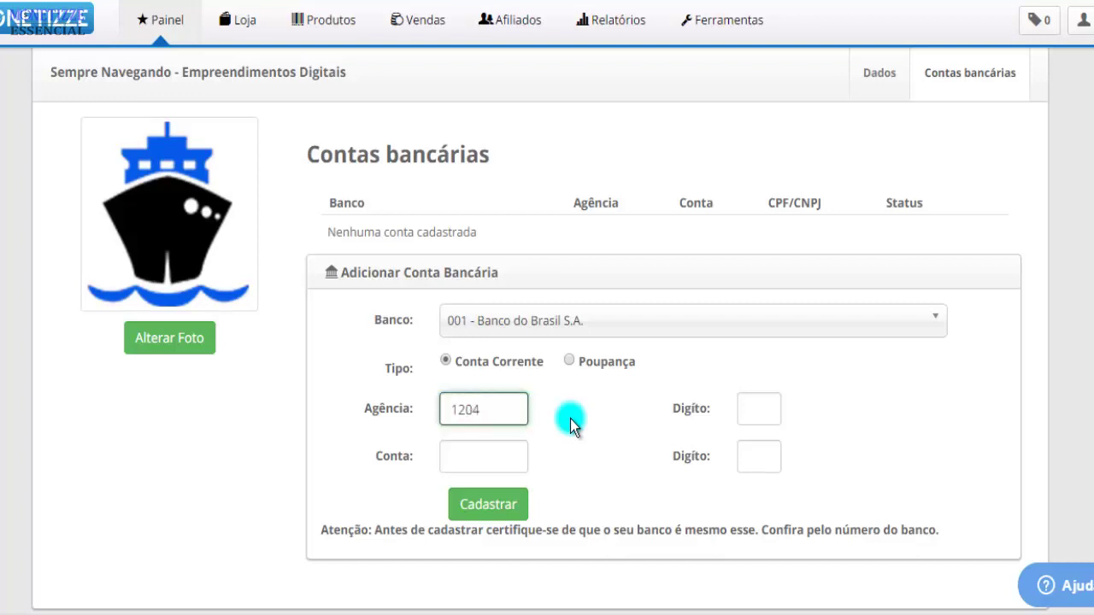
key("Tab")
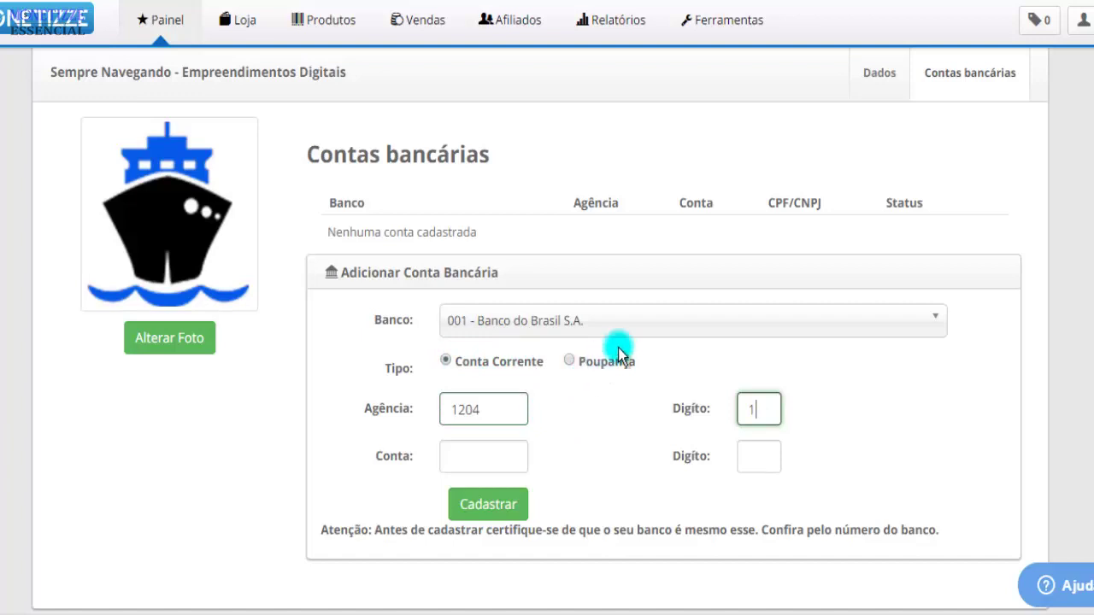
left_click(658, 329)
scroll(652, 439, "down", 15)
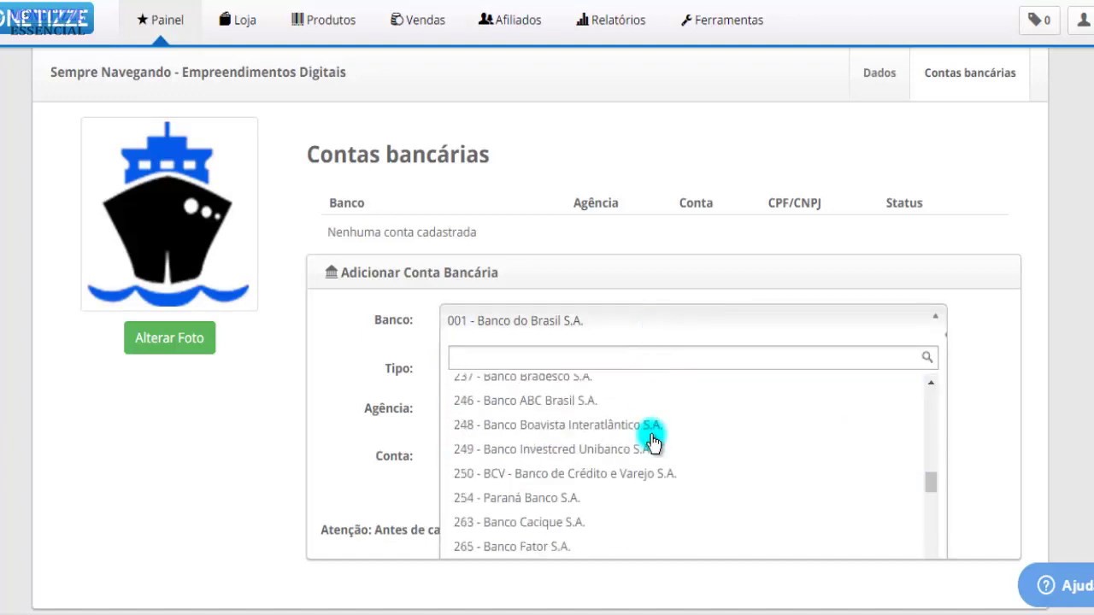
scroll(652, 441, "up", 15)
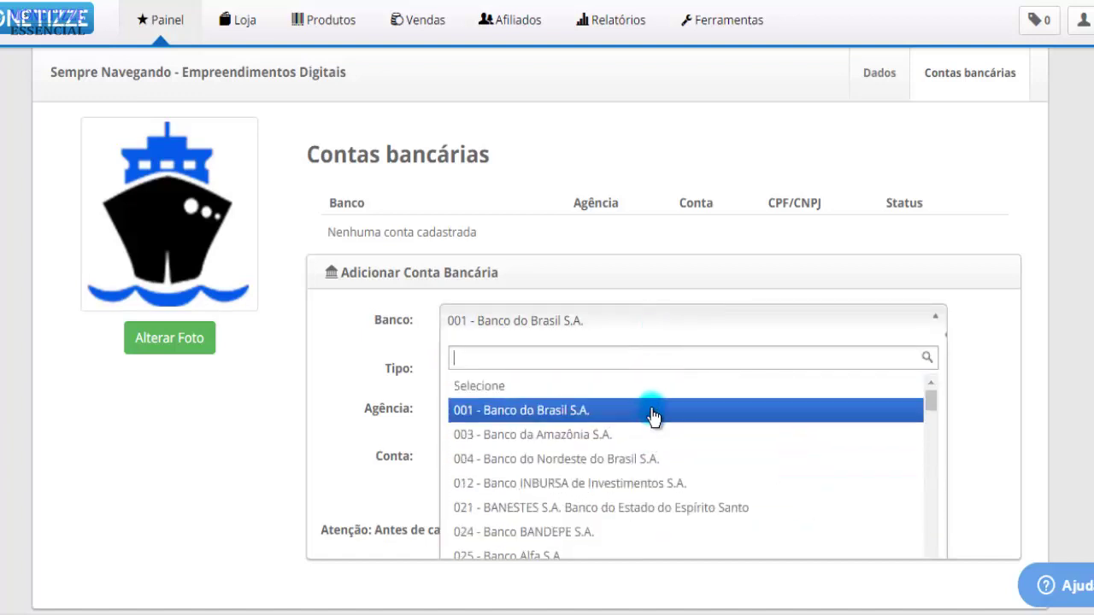
left_click(652, 413)
left_click(491, 455)
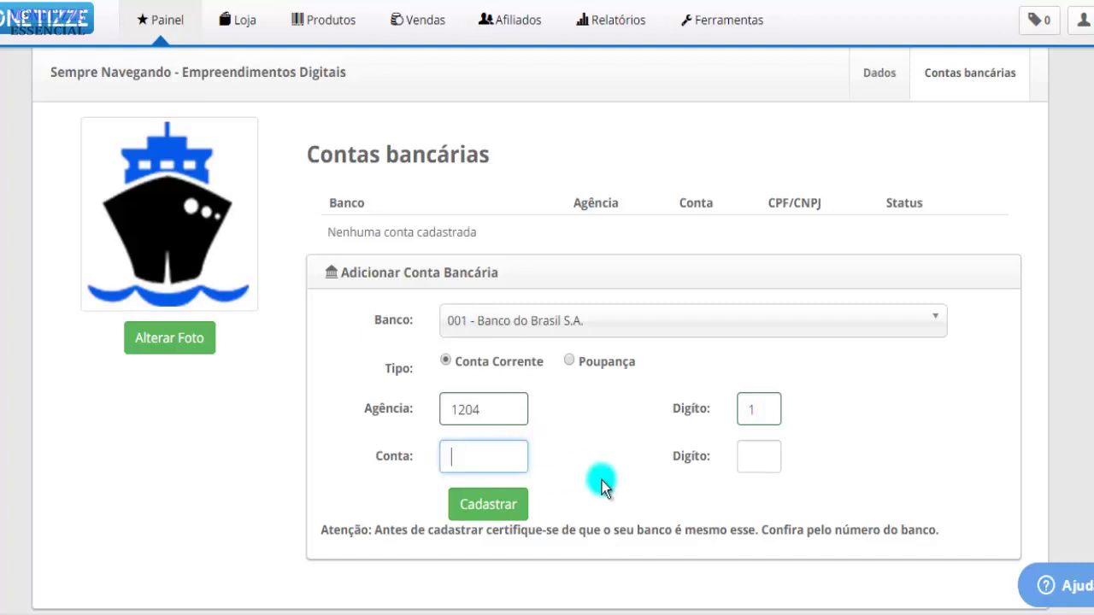
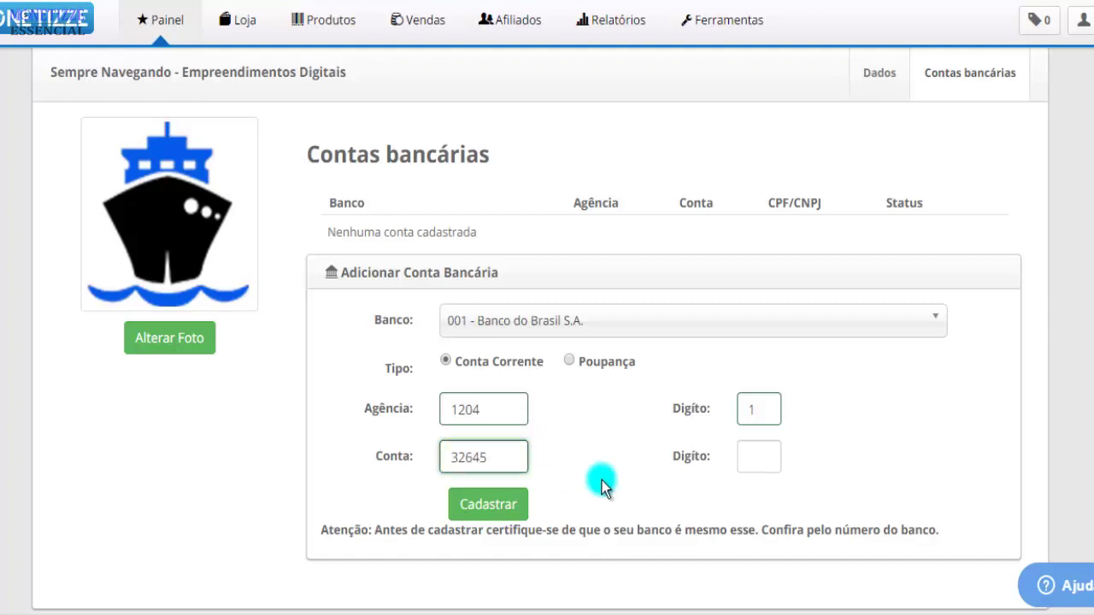
key("Tab")
type("3")
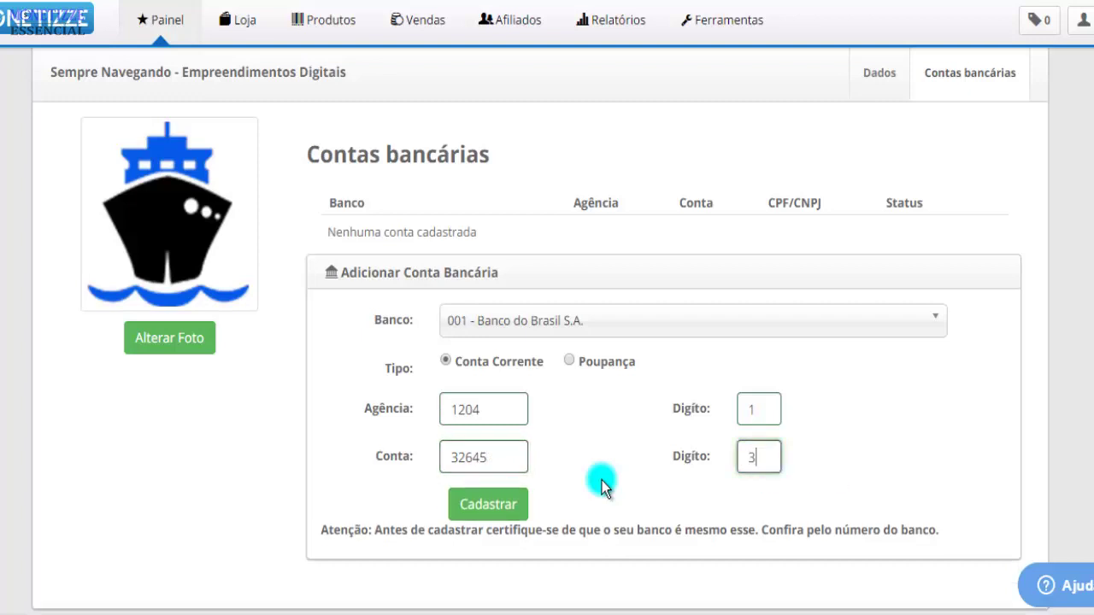
left_click(518, 506)
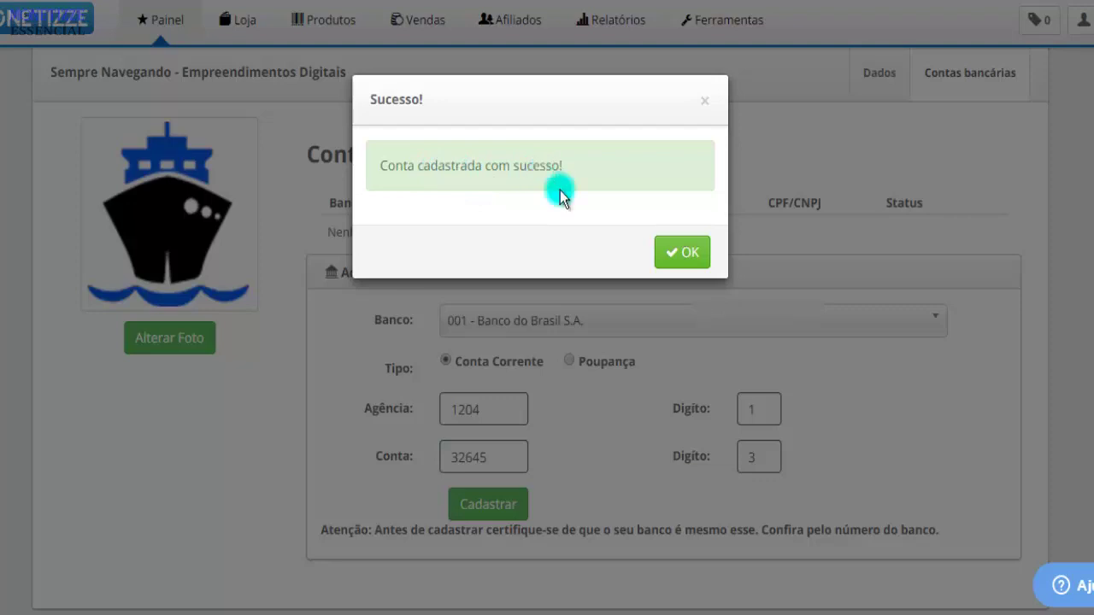
Dismiss the 'Conta cadastrada com sucesso!' confirmation with OK
left_click(683, 251)
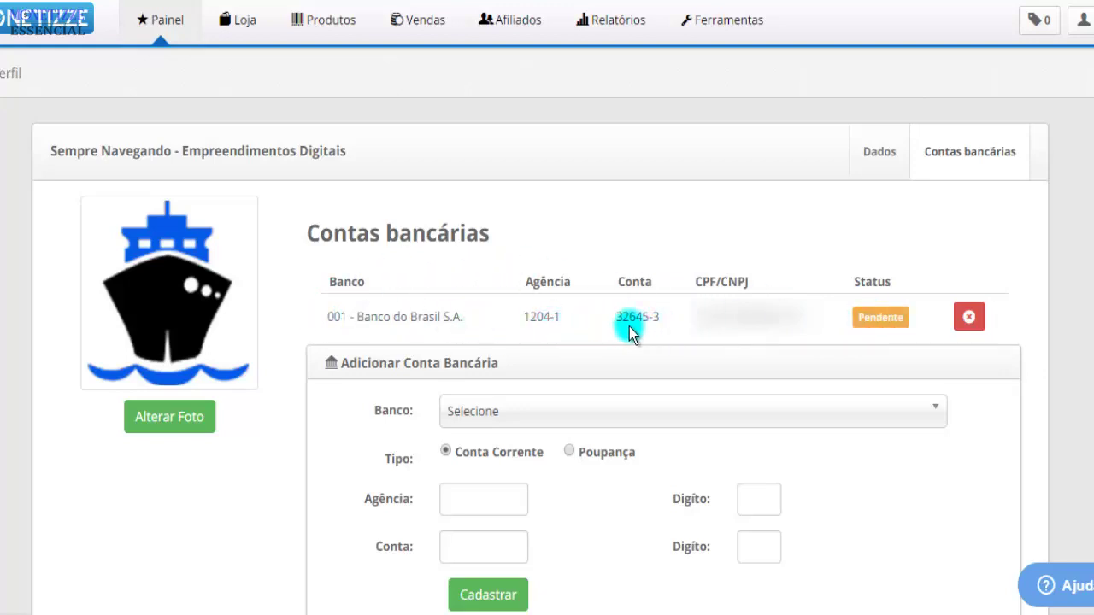
left_click_drag(521, 315, 657, 317)
scroll(685, 362, "down", 2)
scroll(689, 293, "up", 2)
left_click(601, 312)
left_click_drag(50, 151, 208, 155)
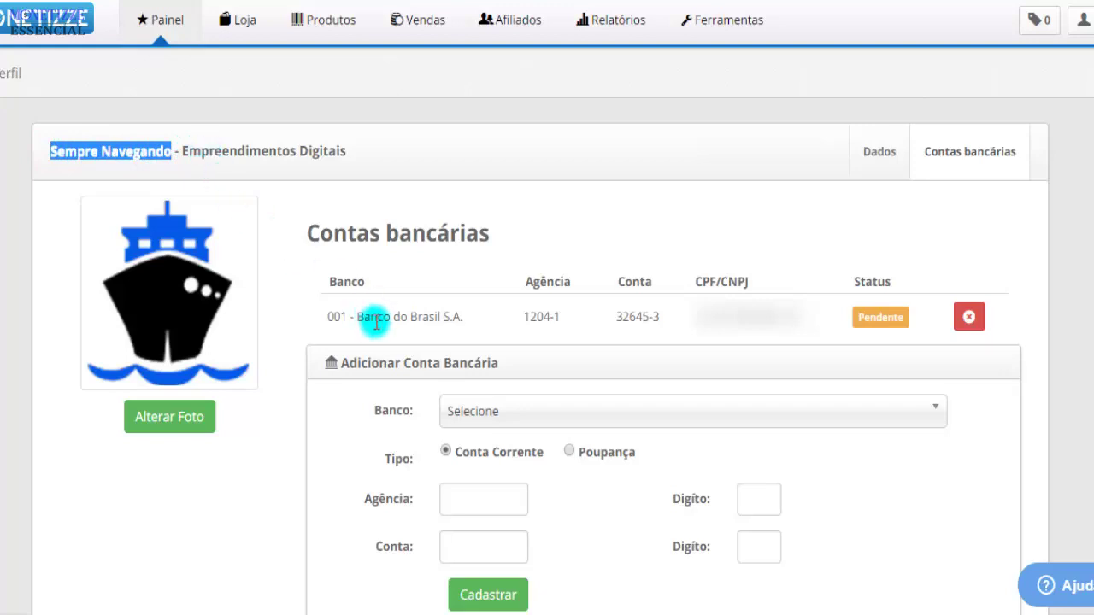
left_click_drag(372, 317, 476, 323)
left_click(484, 327)
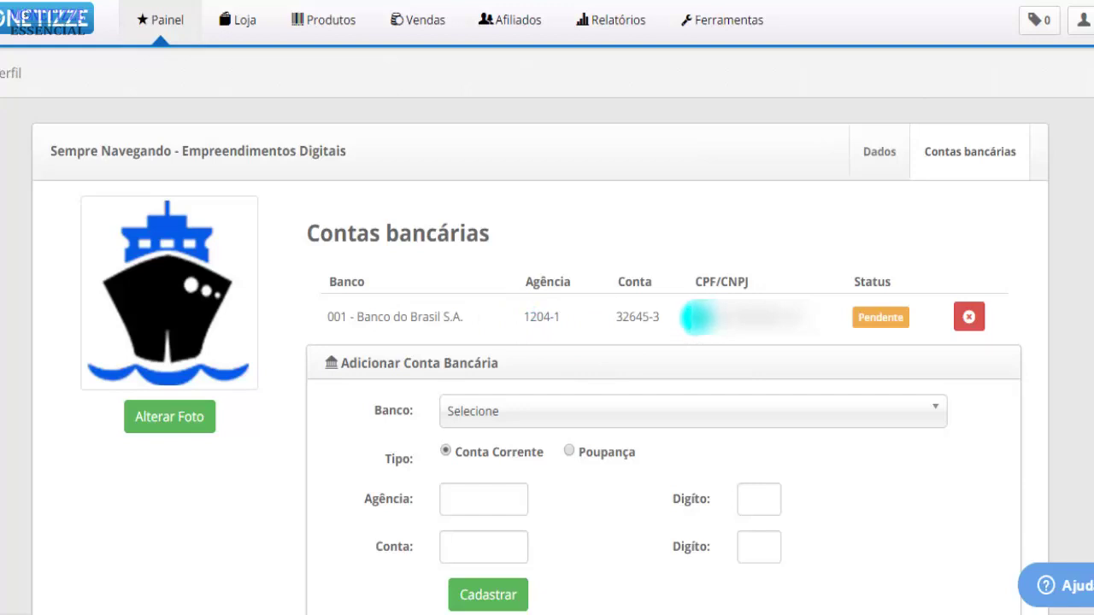
left_click_drag(691, 317, 794, 317)
left_click(791, 318)
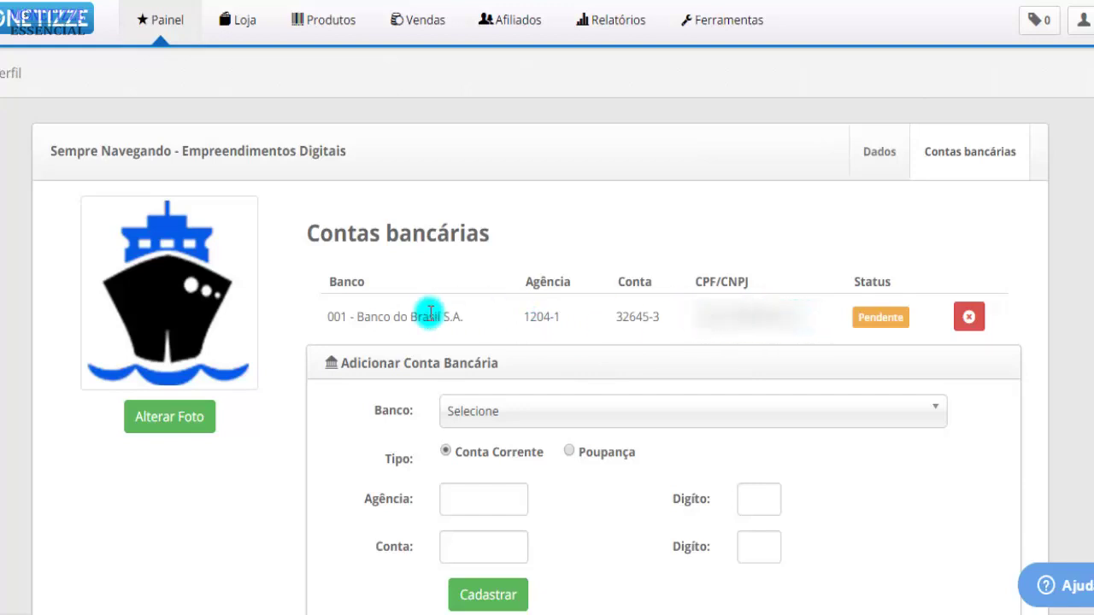
left_click_drag(359, 308, 472, 318)
left_click(474, 317)
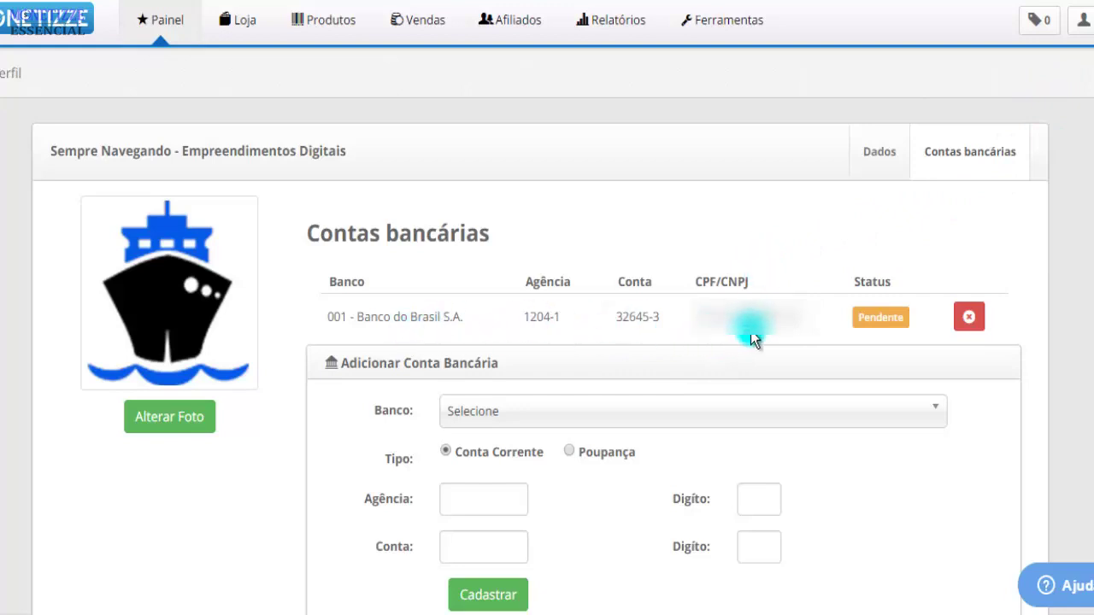
left_click_drag(51, 150, 352, 151)
left_click(379, 154)
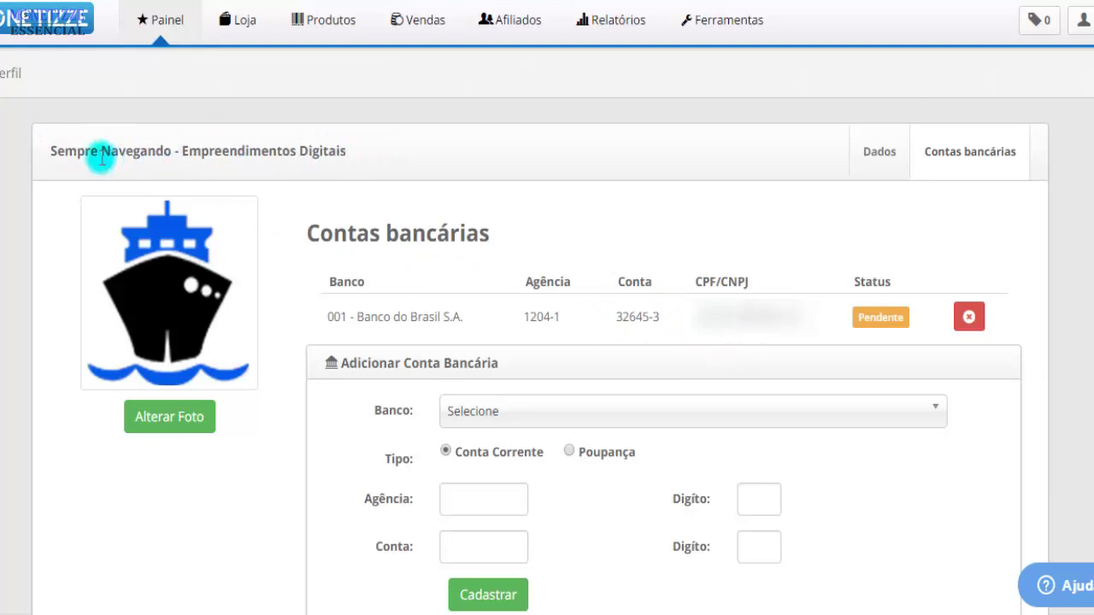
left_click_drag(373, 317, 692, 258)
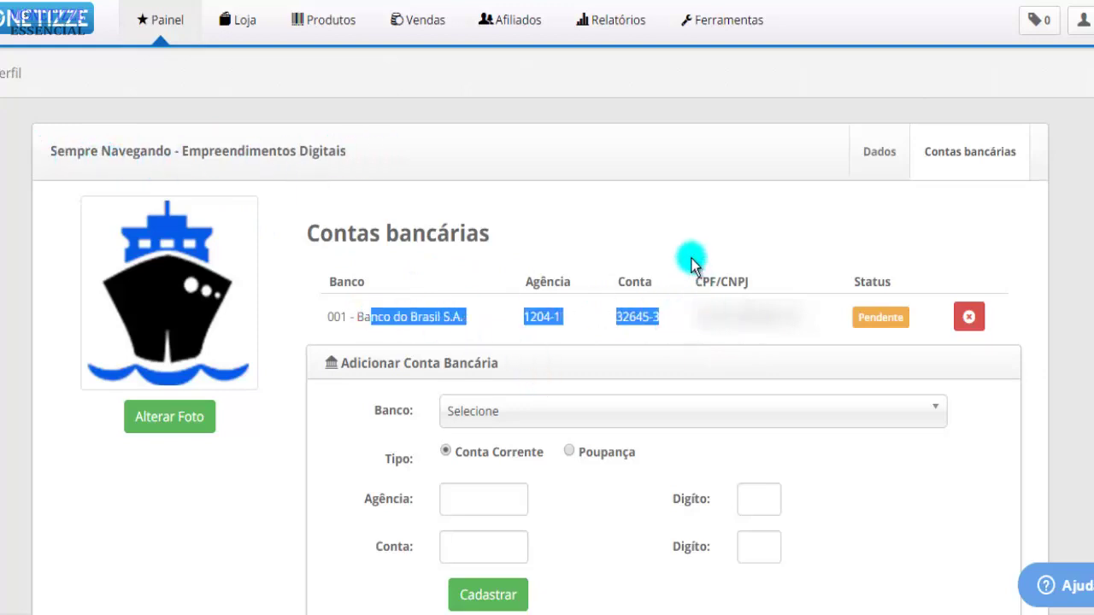
left_click(658, 255)
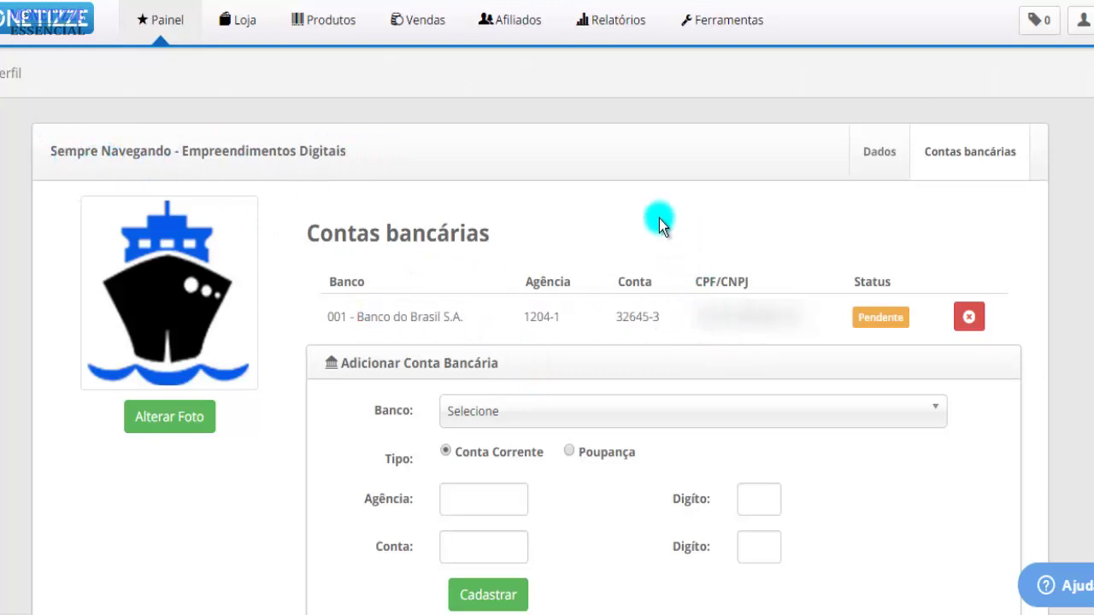